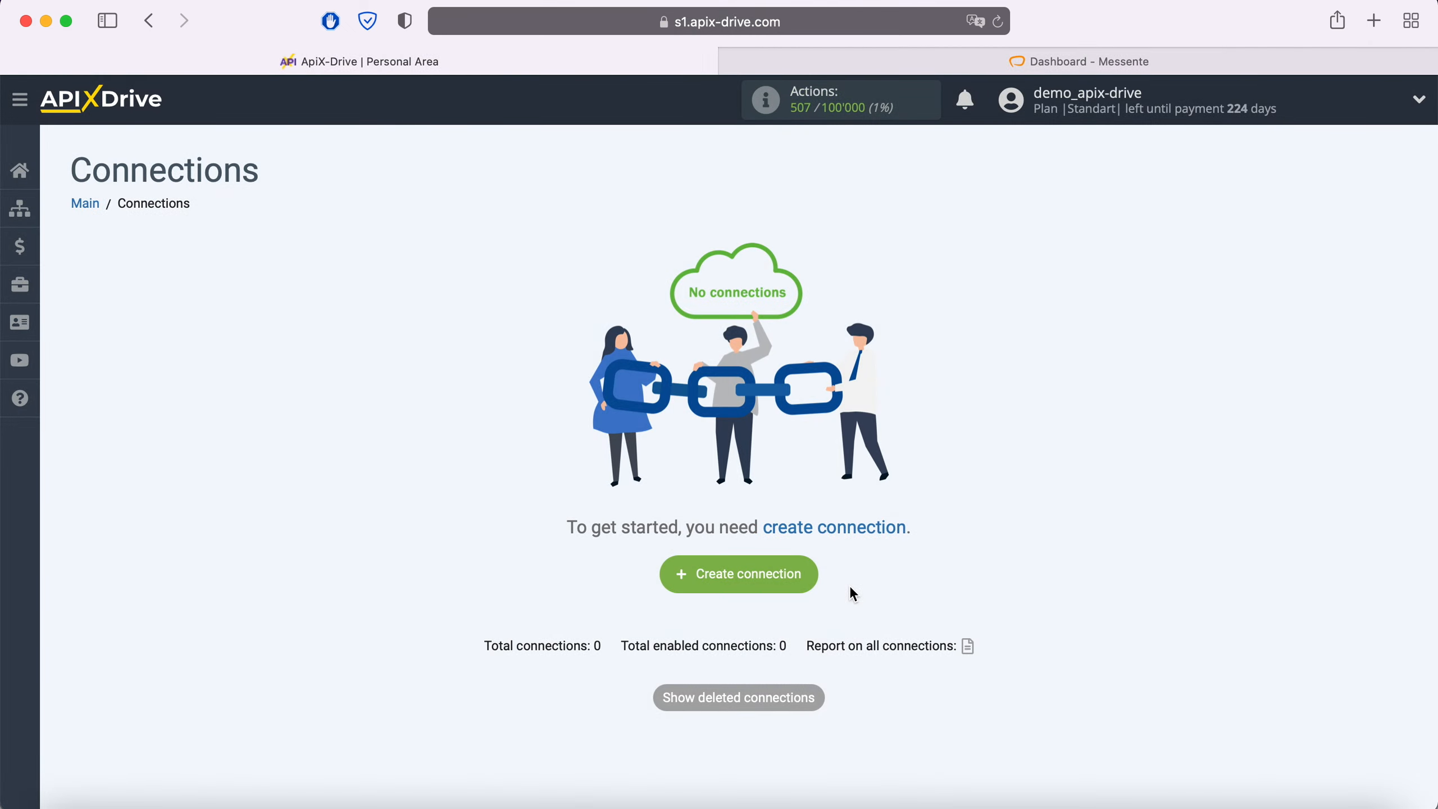
Create a new connection with Facebook as the data source system
click(811, 574)
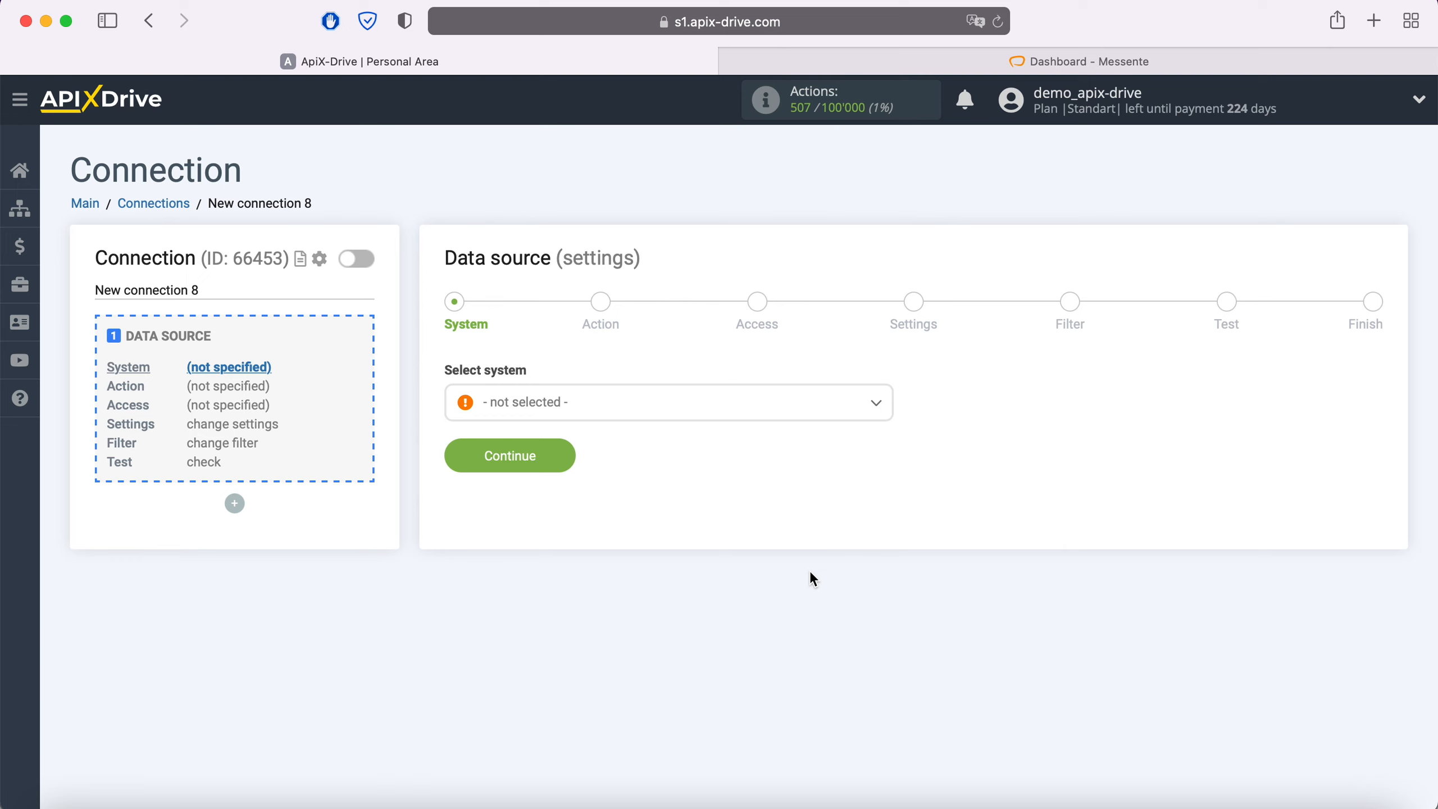
click(638, 402)
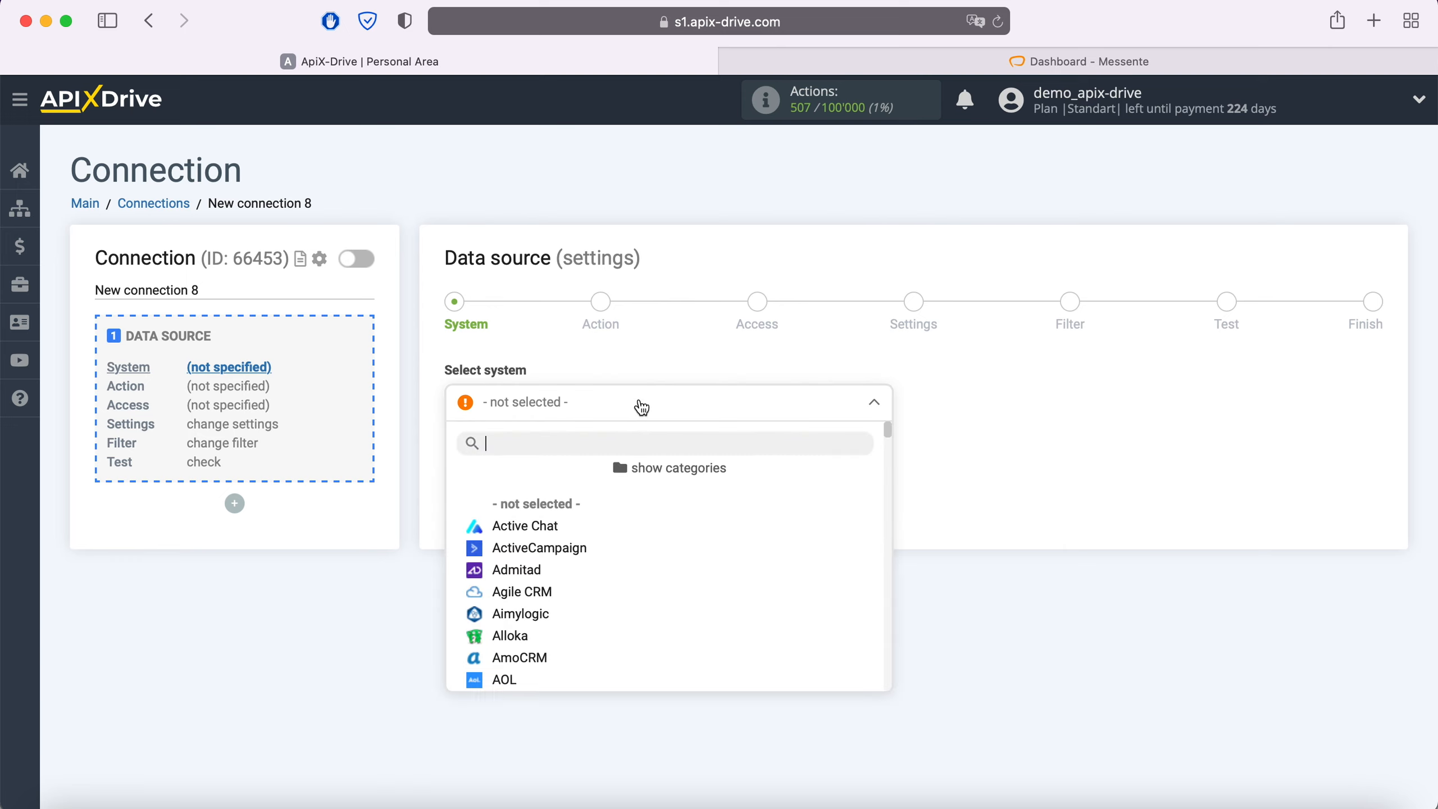
scroll(648, 525, down, 10)
scroll(651, 527, down, 12)
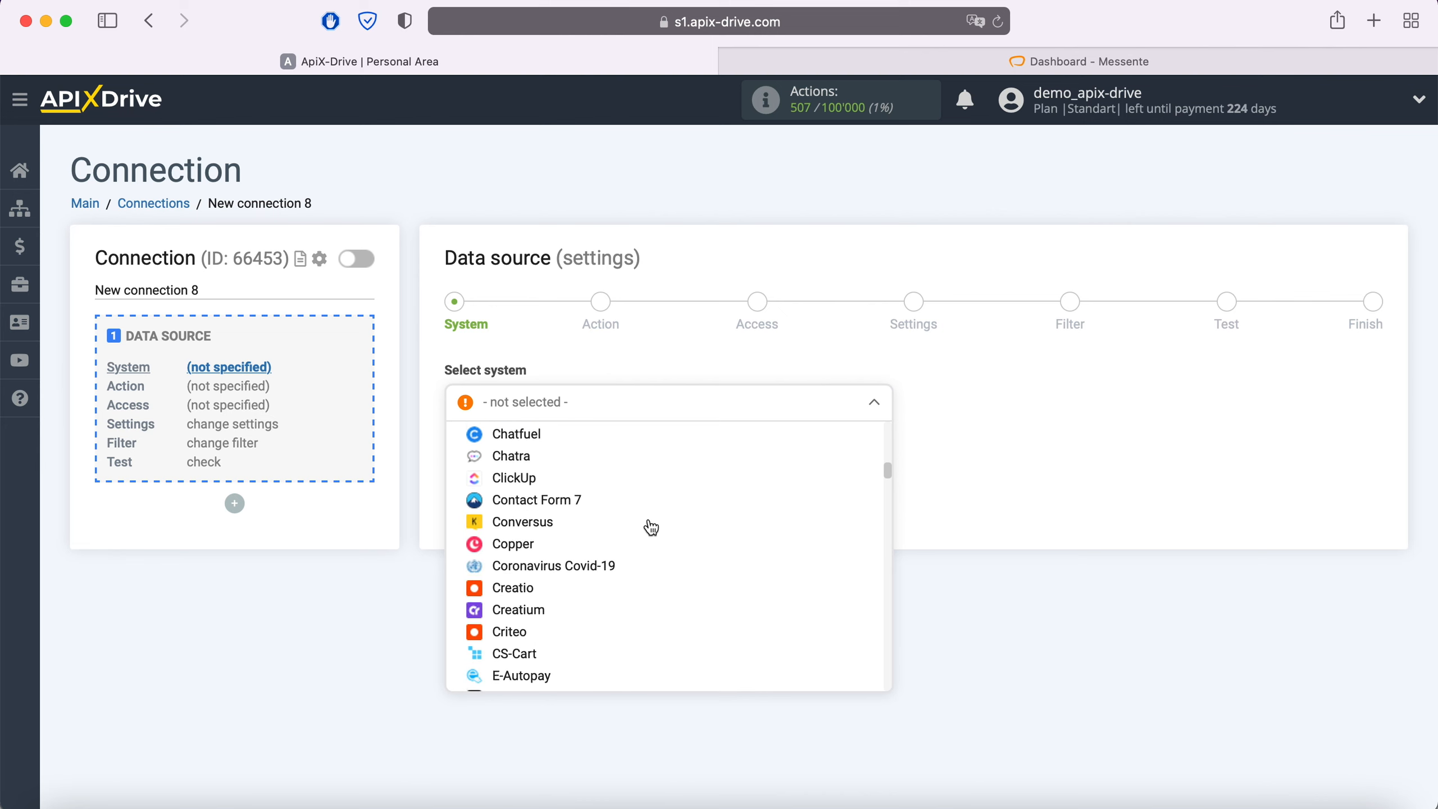
scroll(648, 525, down, 2)
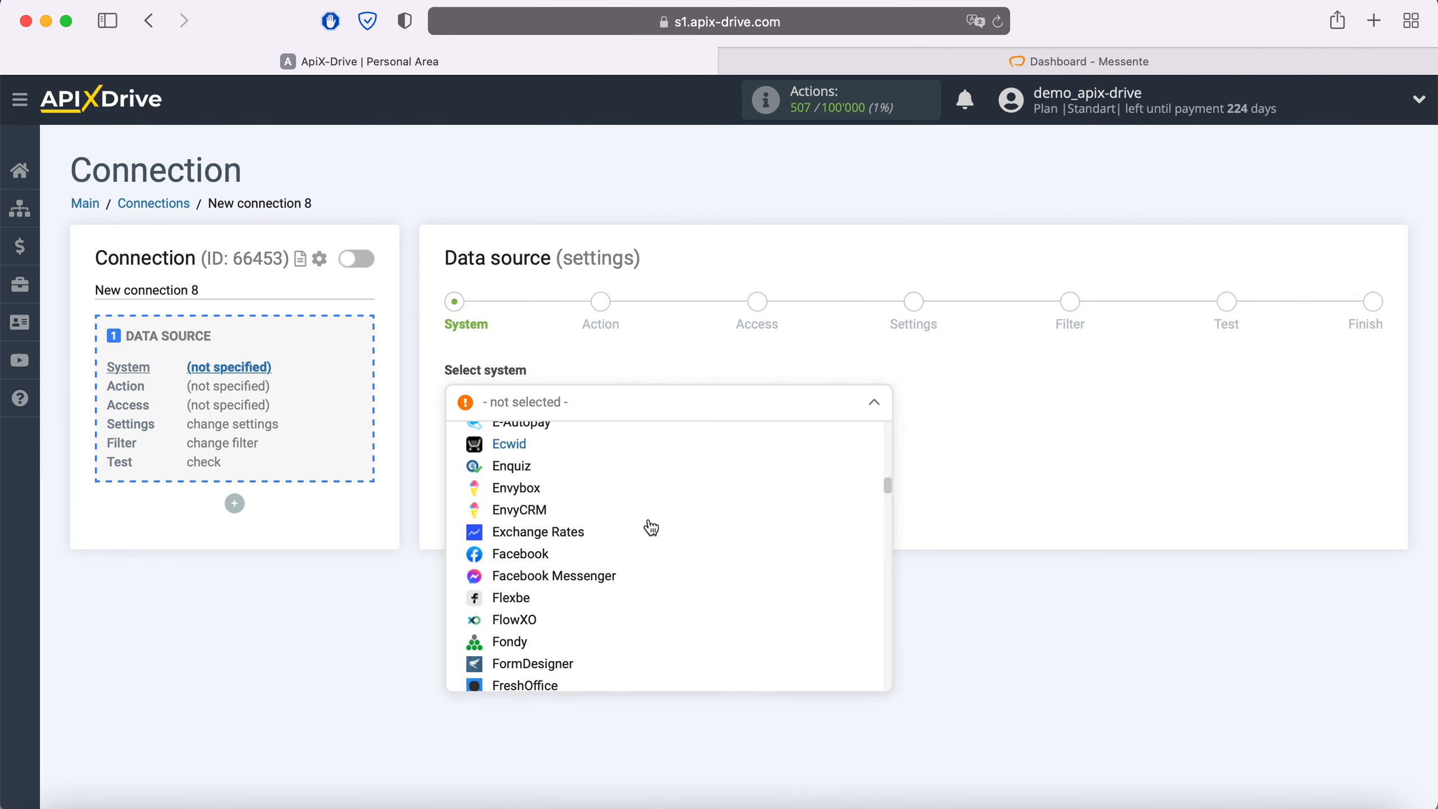
click(546, 554)
click(564, 452)
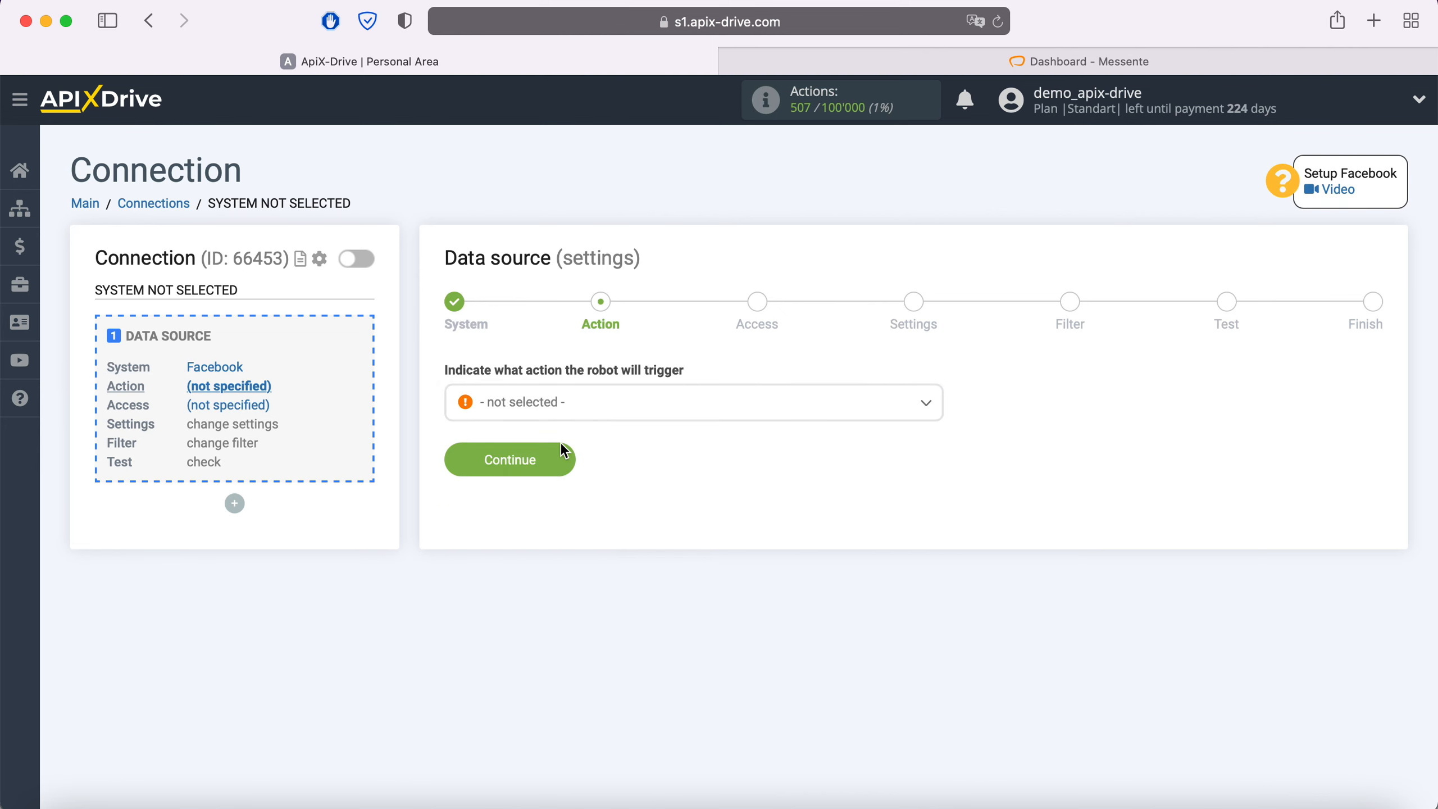
Choose Get Leads (new) as the Facebook action and continue to Access
click(577, 404)
click(566, 502)
click(565, 461)
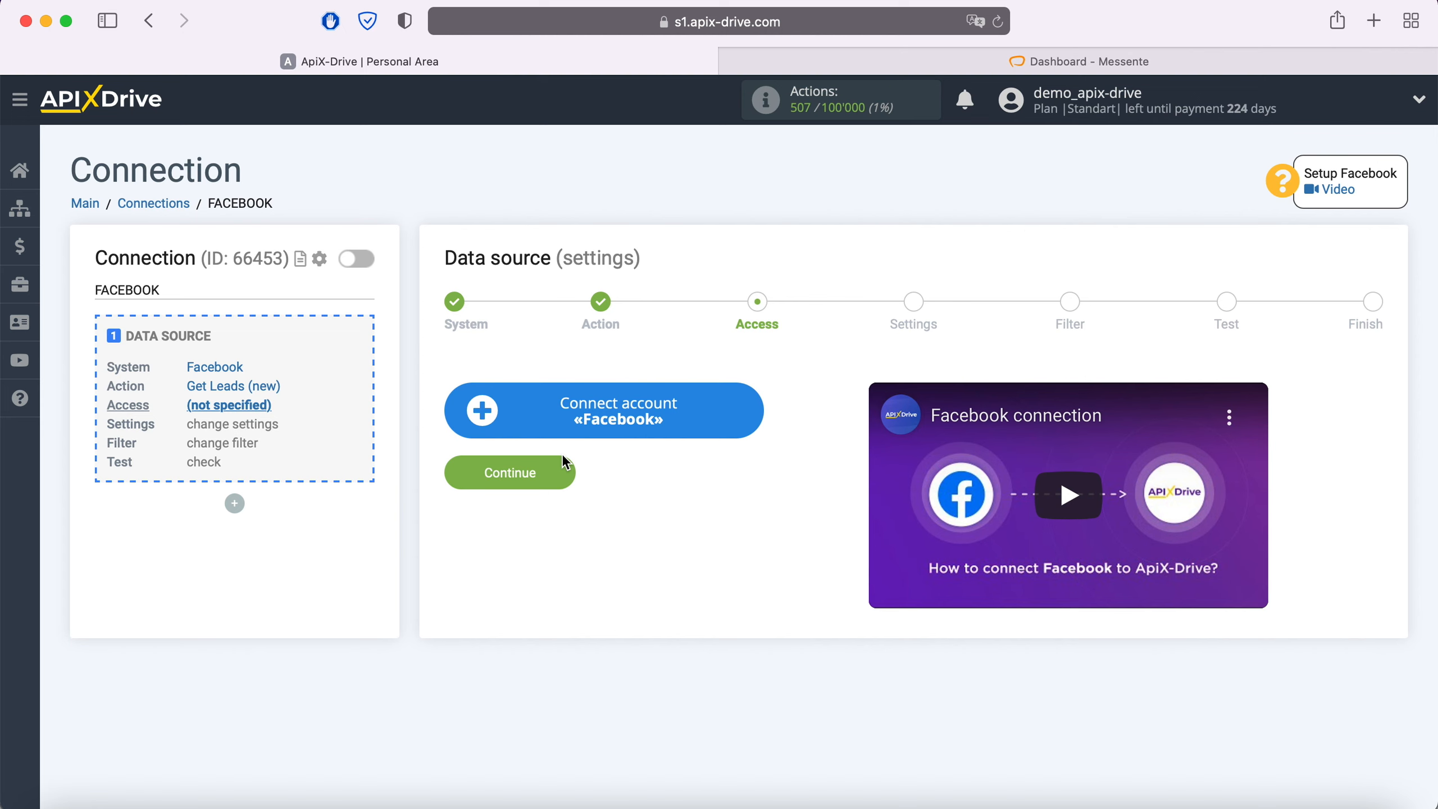
Start the Facebook account connection and log in with the saved credentials
click(751, 419)
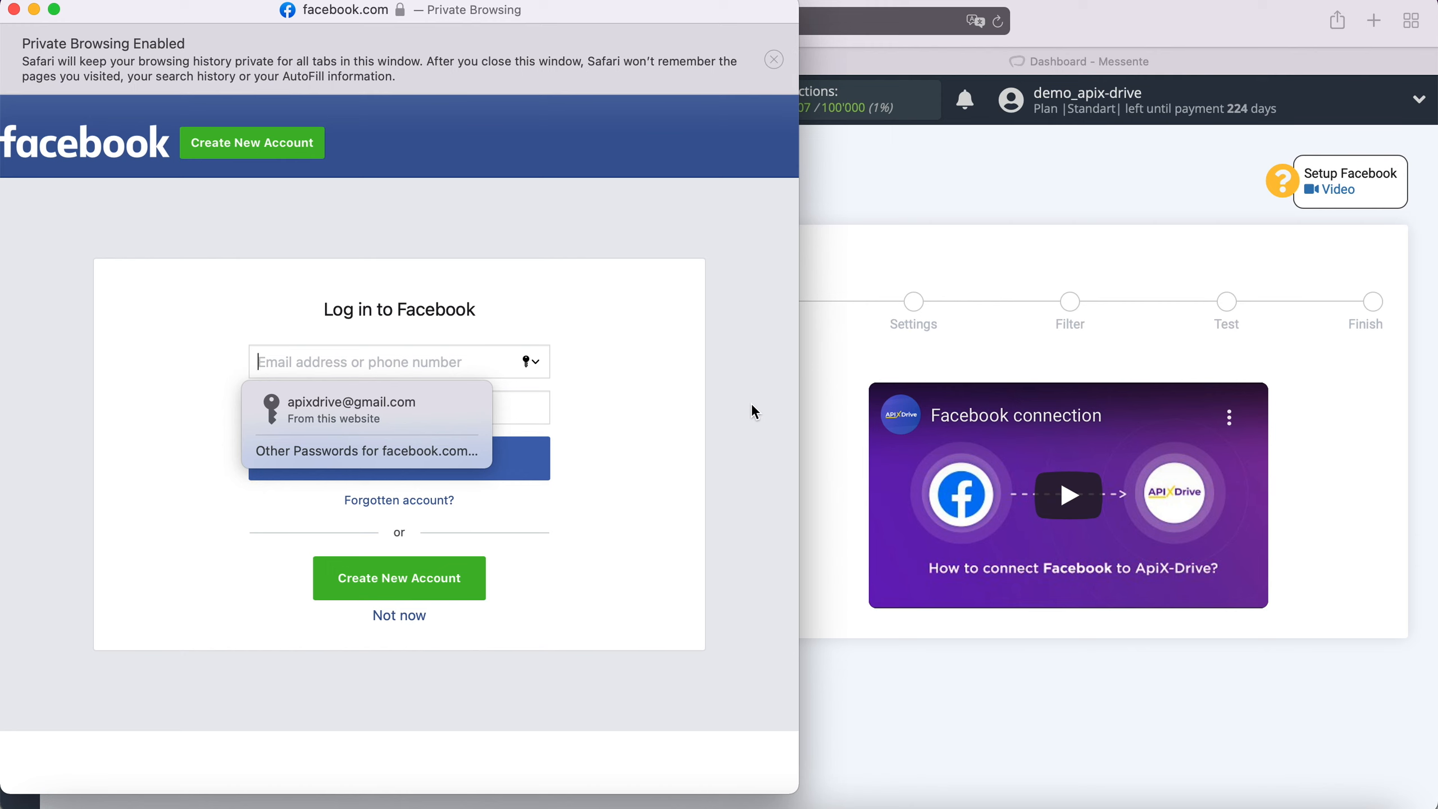
click(466, 421)
click(456, 461)
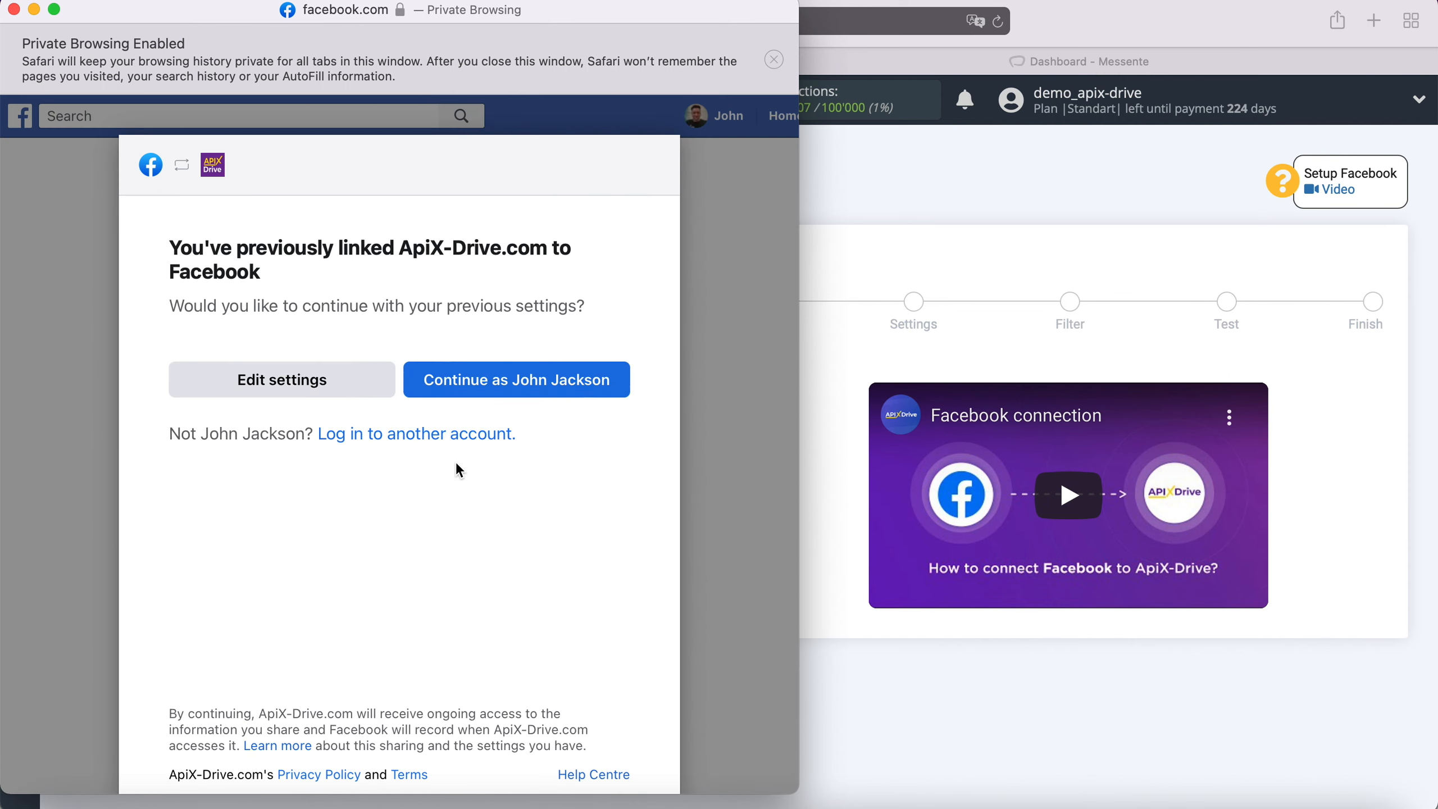
Keep all three Pages selected, grant the lead permissions, and confirm the link
click(373, 380)
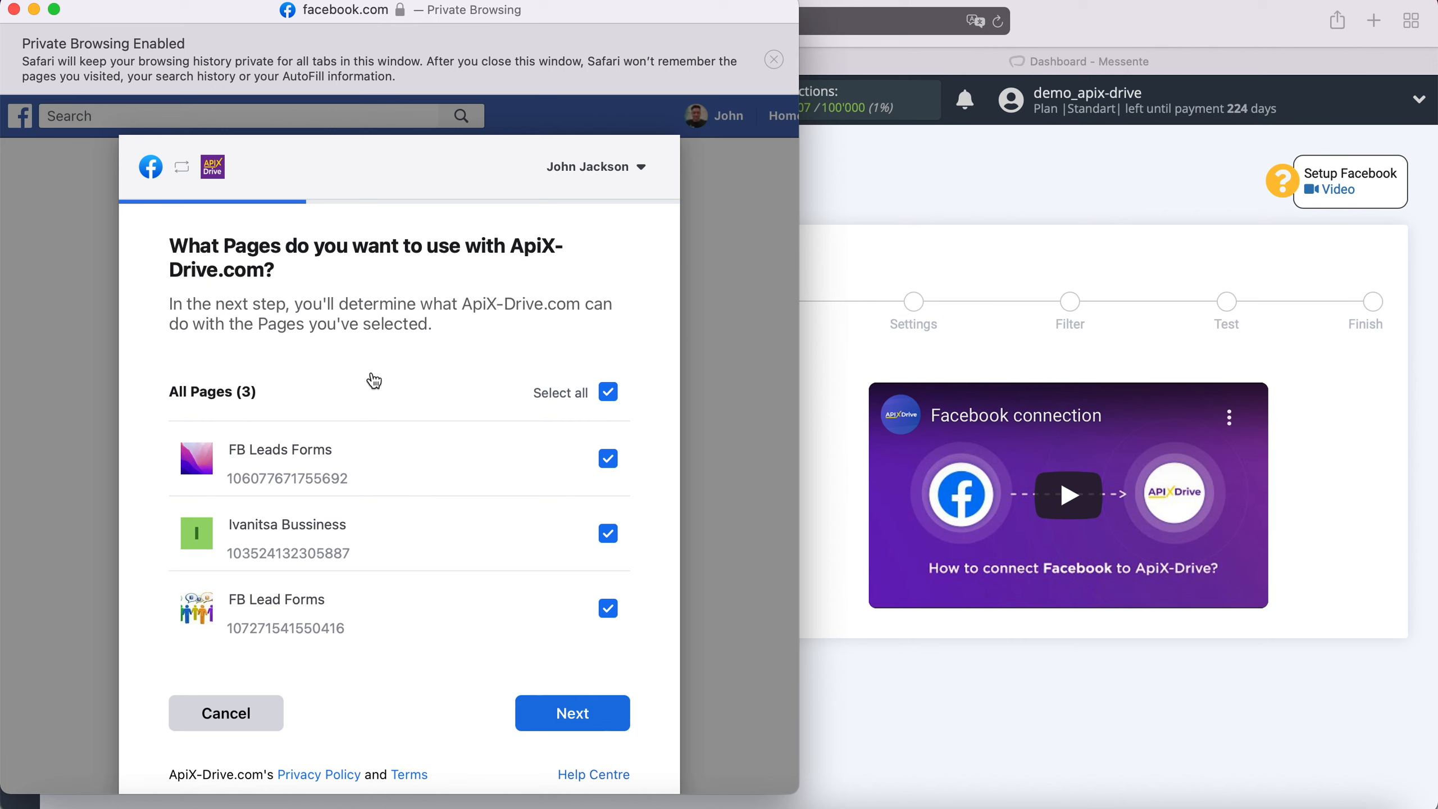
click(595, 721)
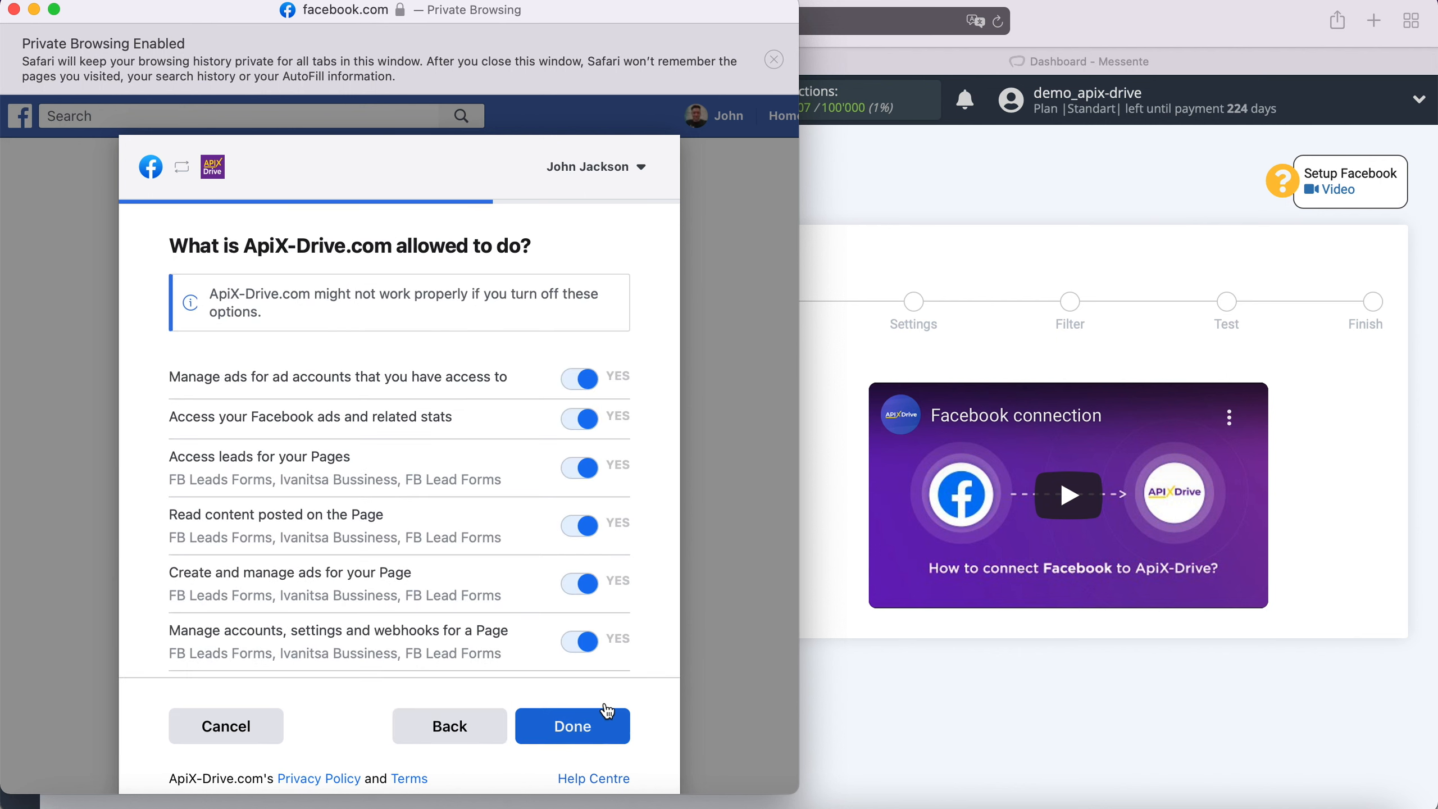
click(606, 721)
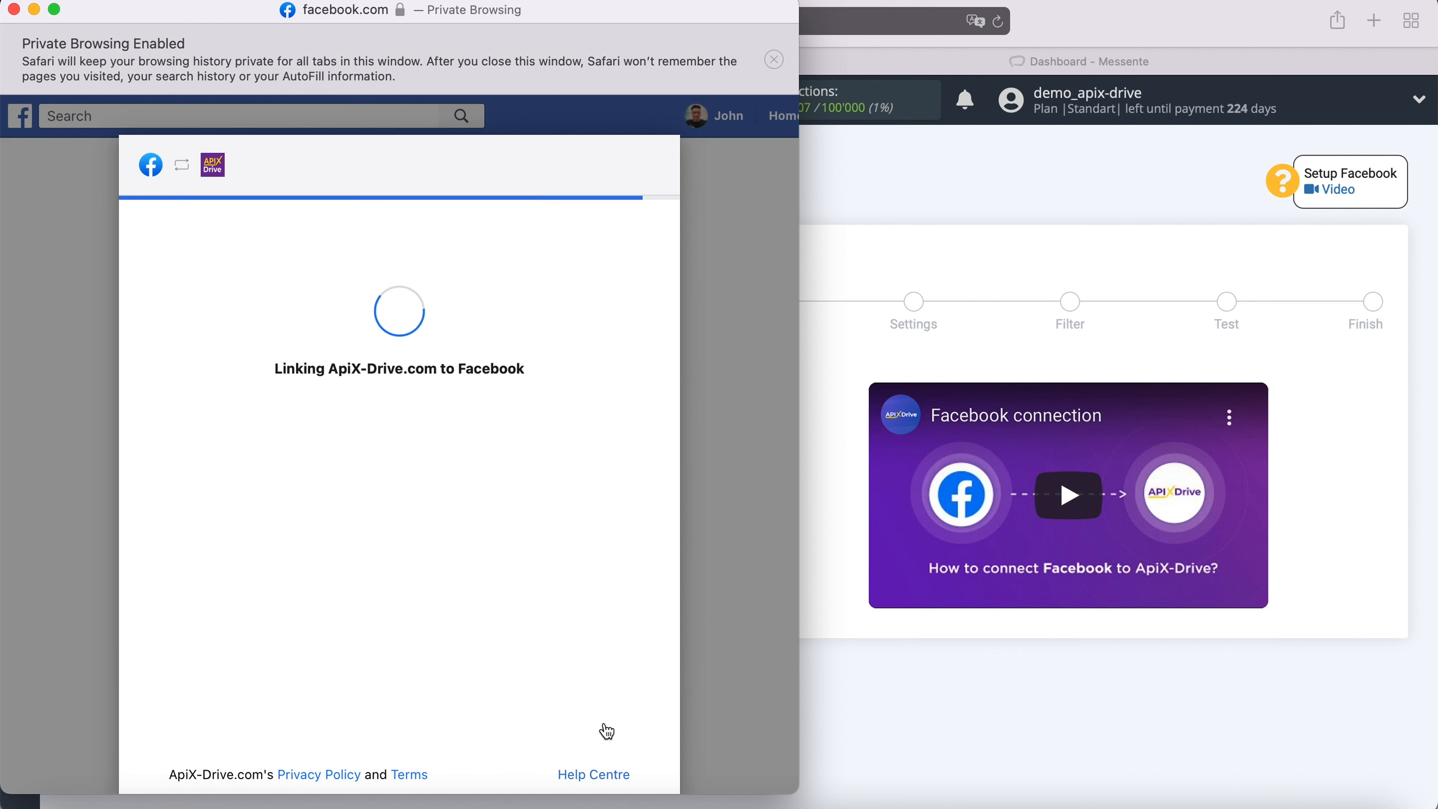
click(400, 418)
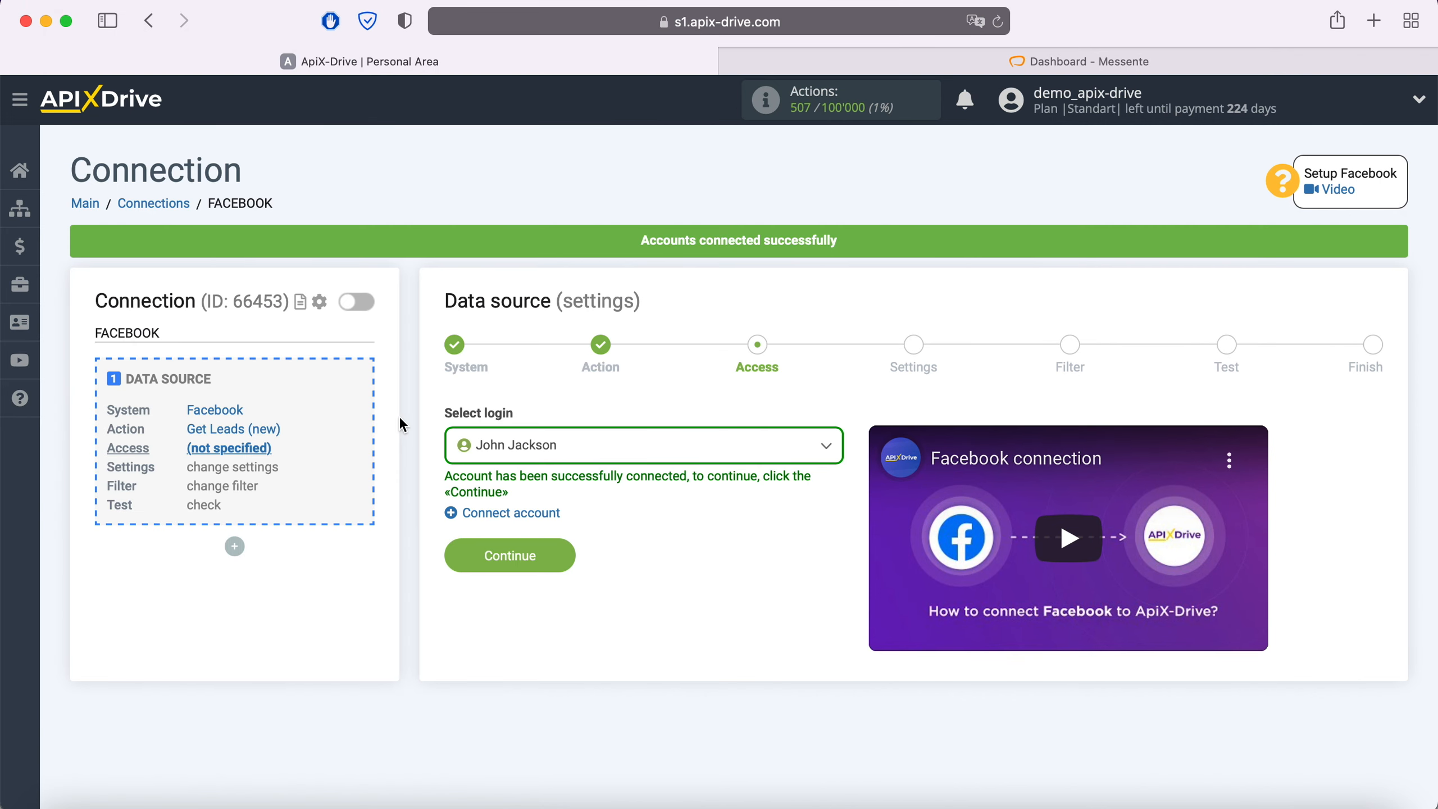
Select the linked Facebook login and proceed to the source settings
click(630, 455)
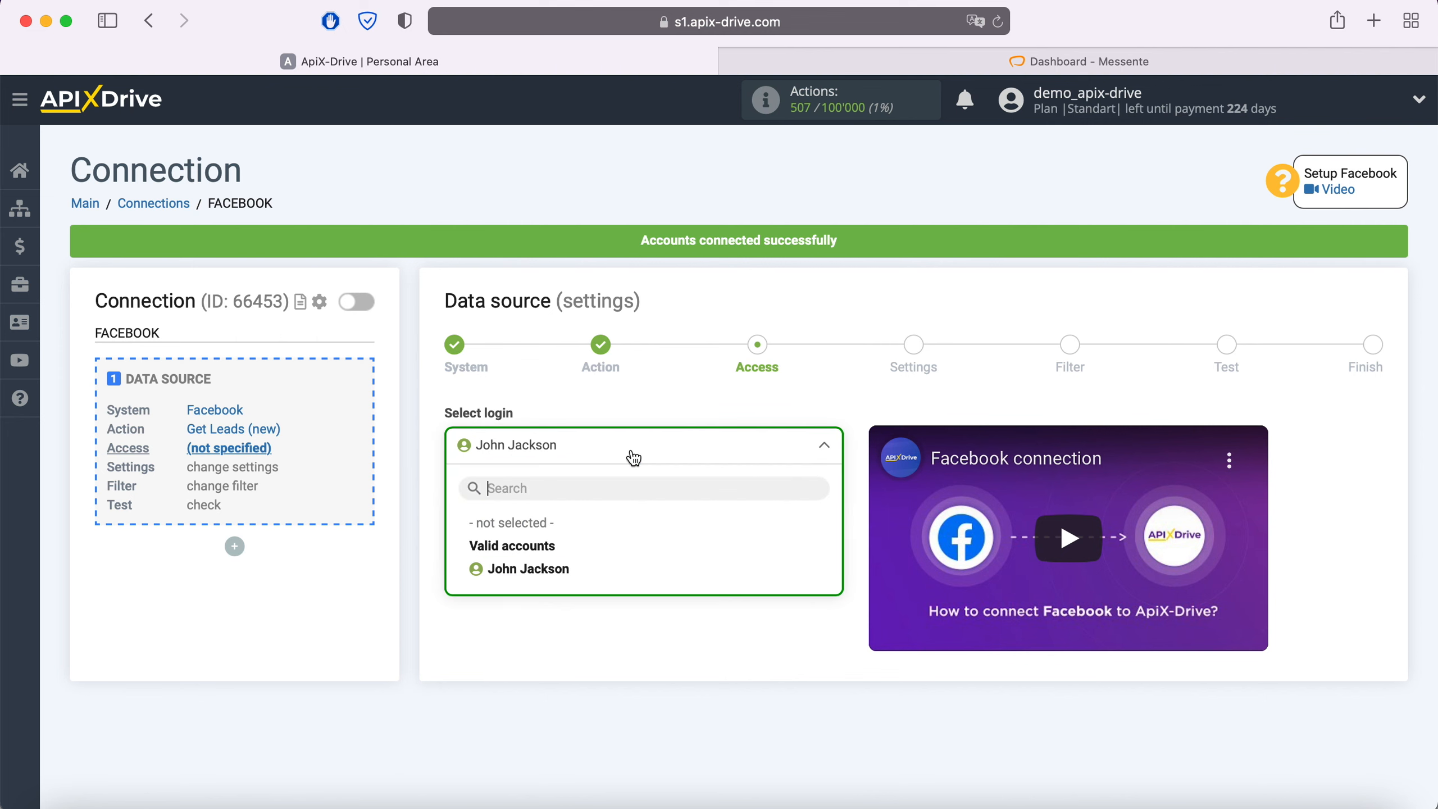
click(576, 566)
click(564, 554)
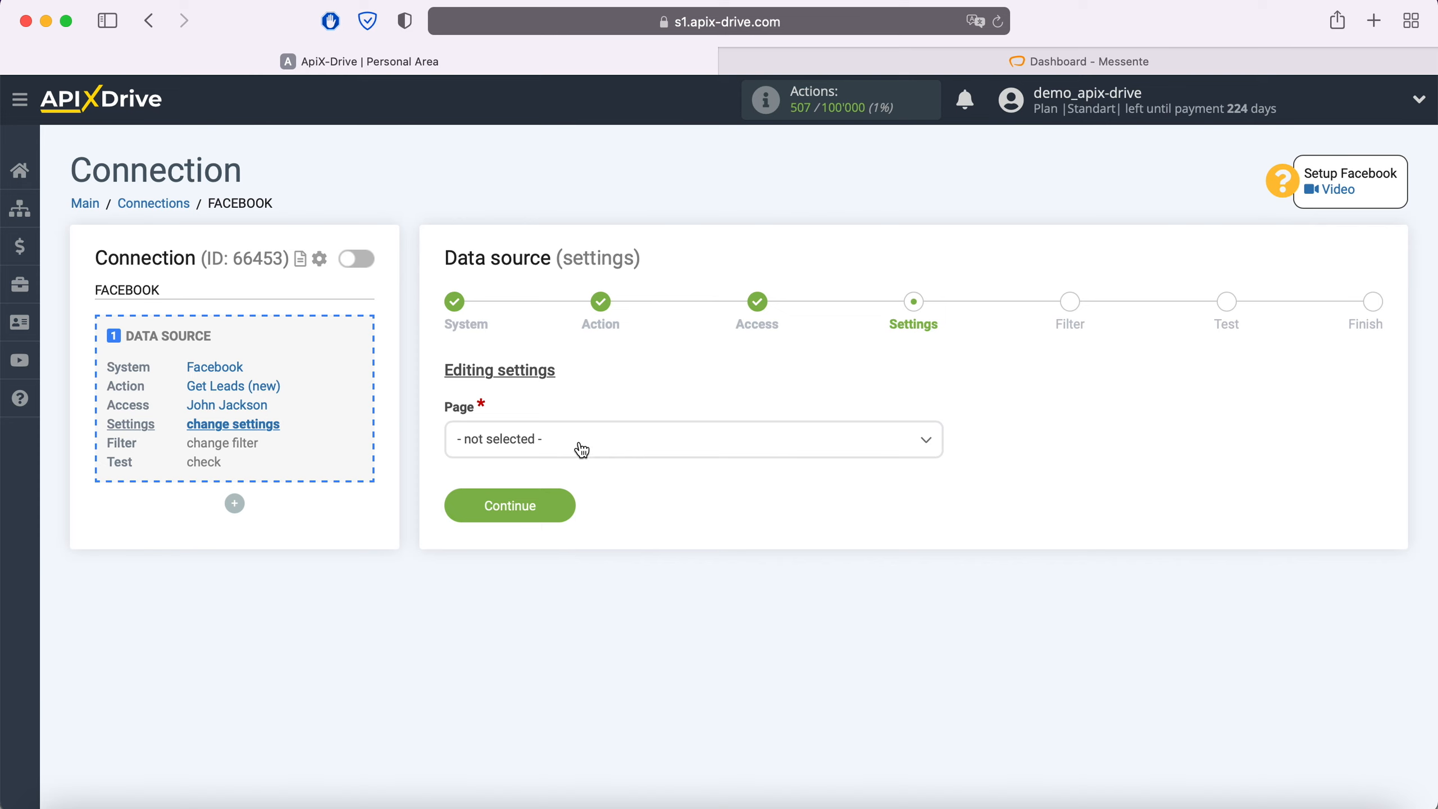
Set the page to FB Leads Forms with 'No, select forms individually', then continue
click(581, 447)
click(549, 565)
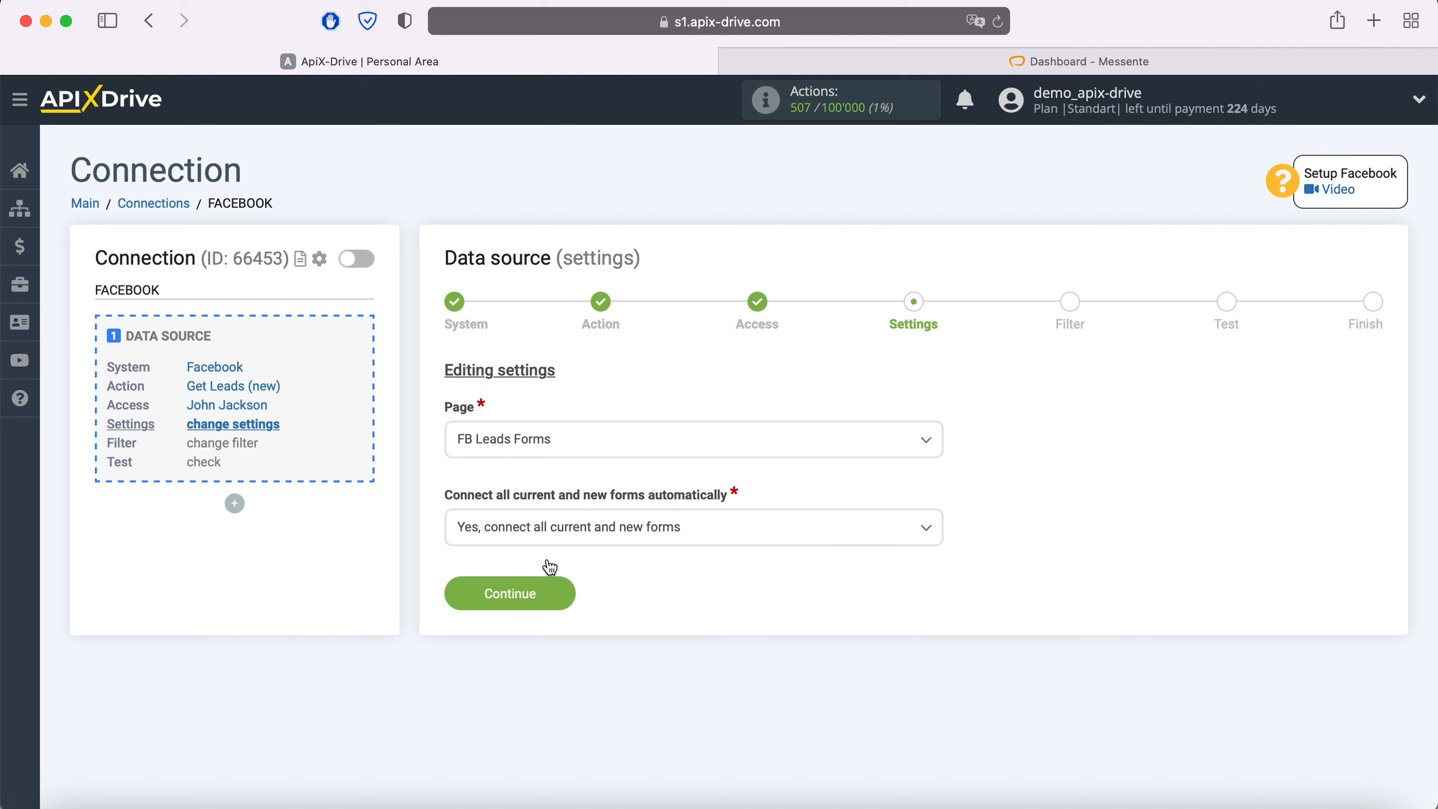
click(727, 541)
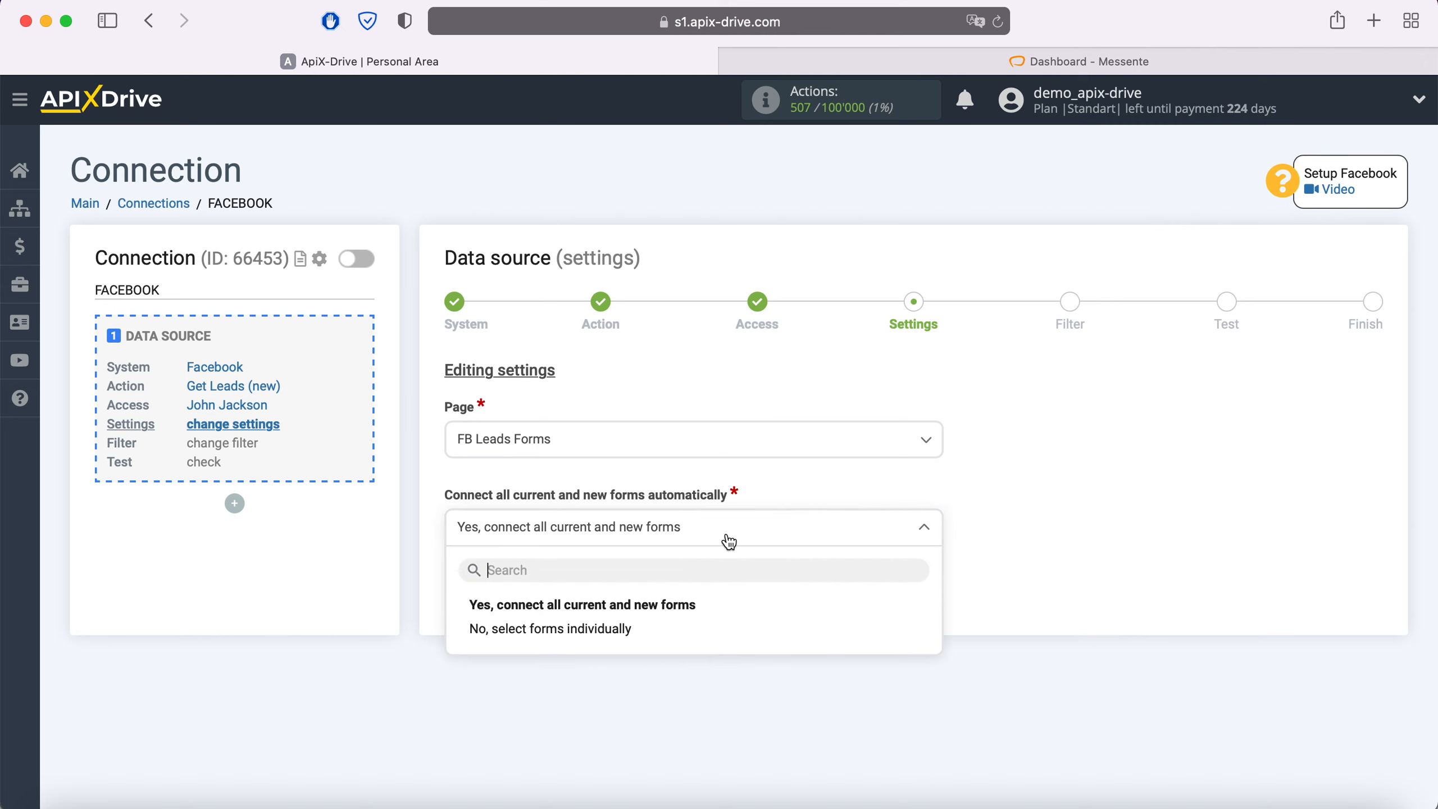
click(644, 629)
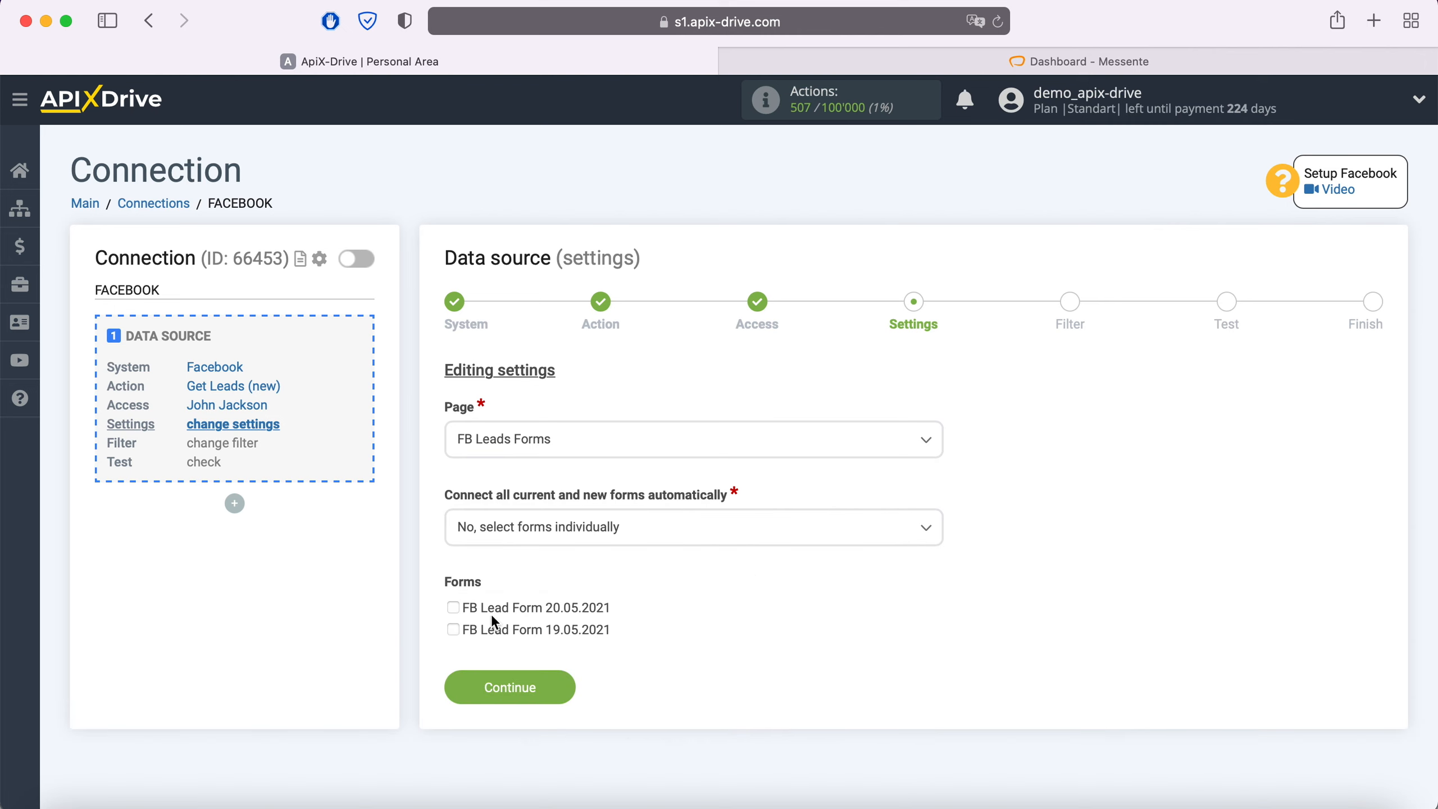
click(552, 686)
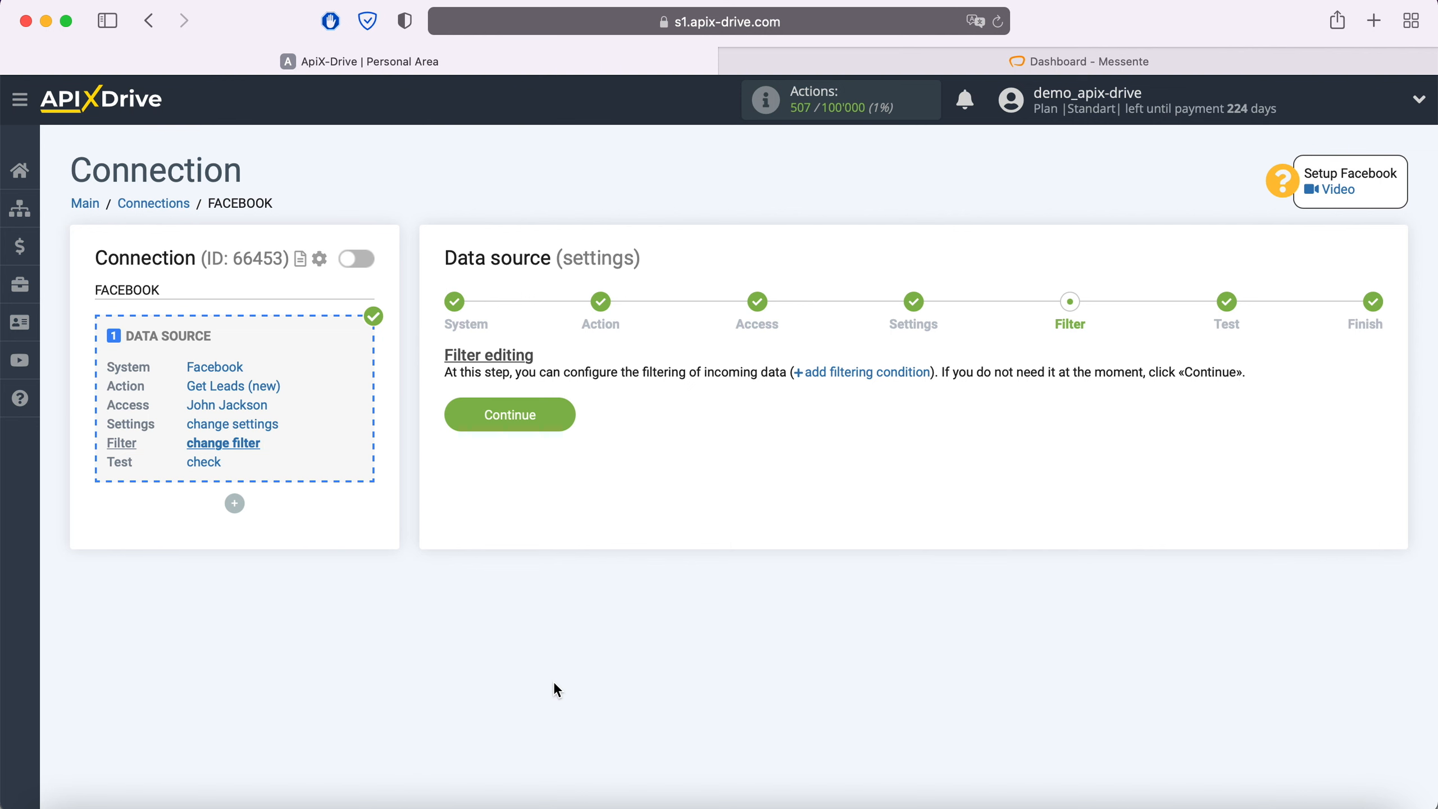
Skip the filter, look over the loaded test lead data, and finish the Facebook source
click(566, 418)
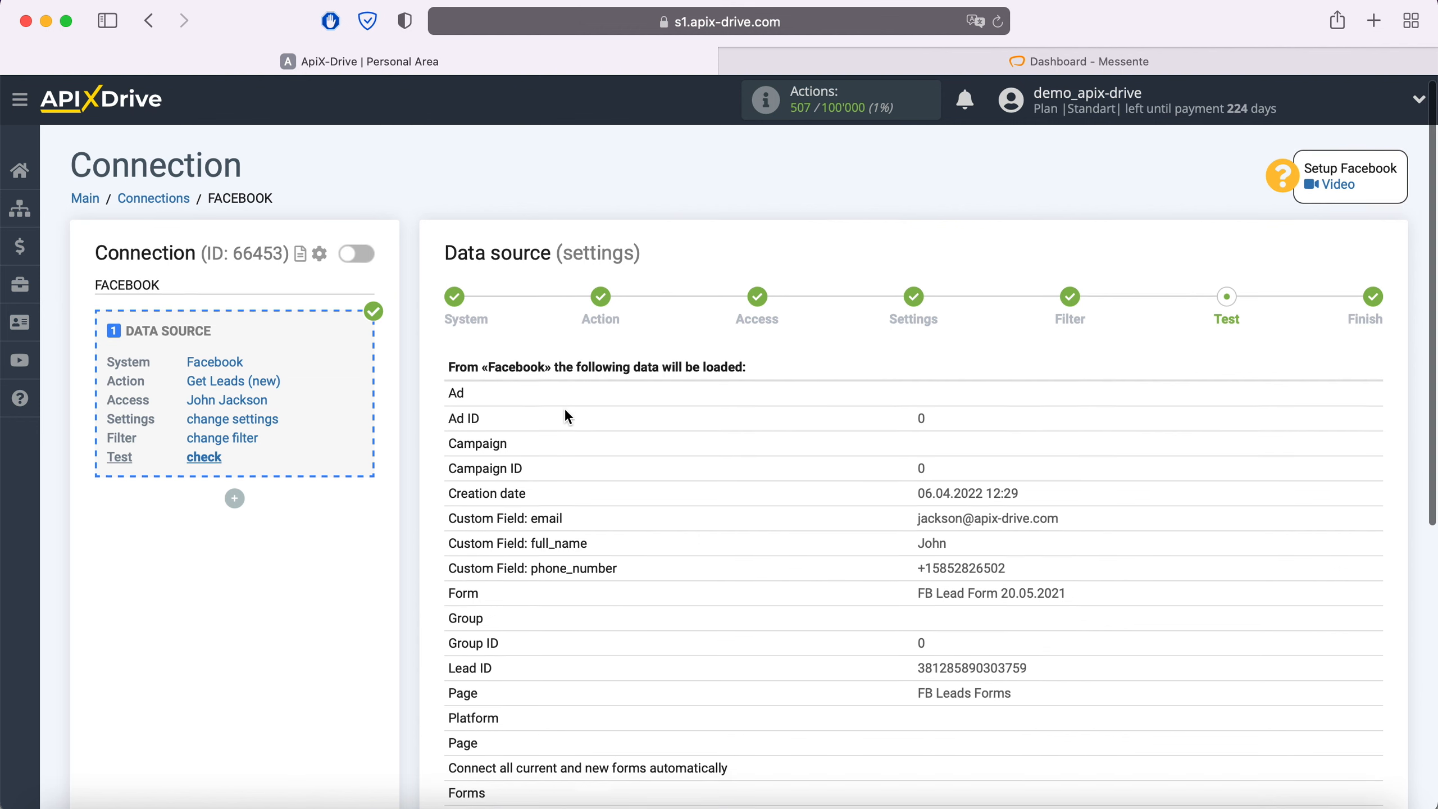
scroll(568, 417, down, 2)
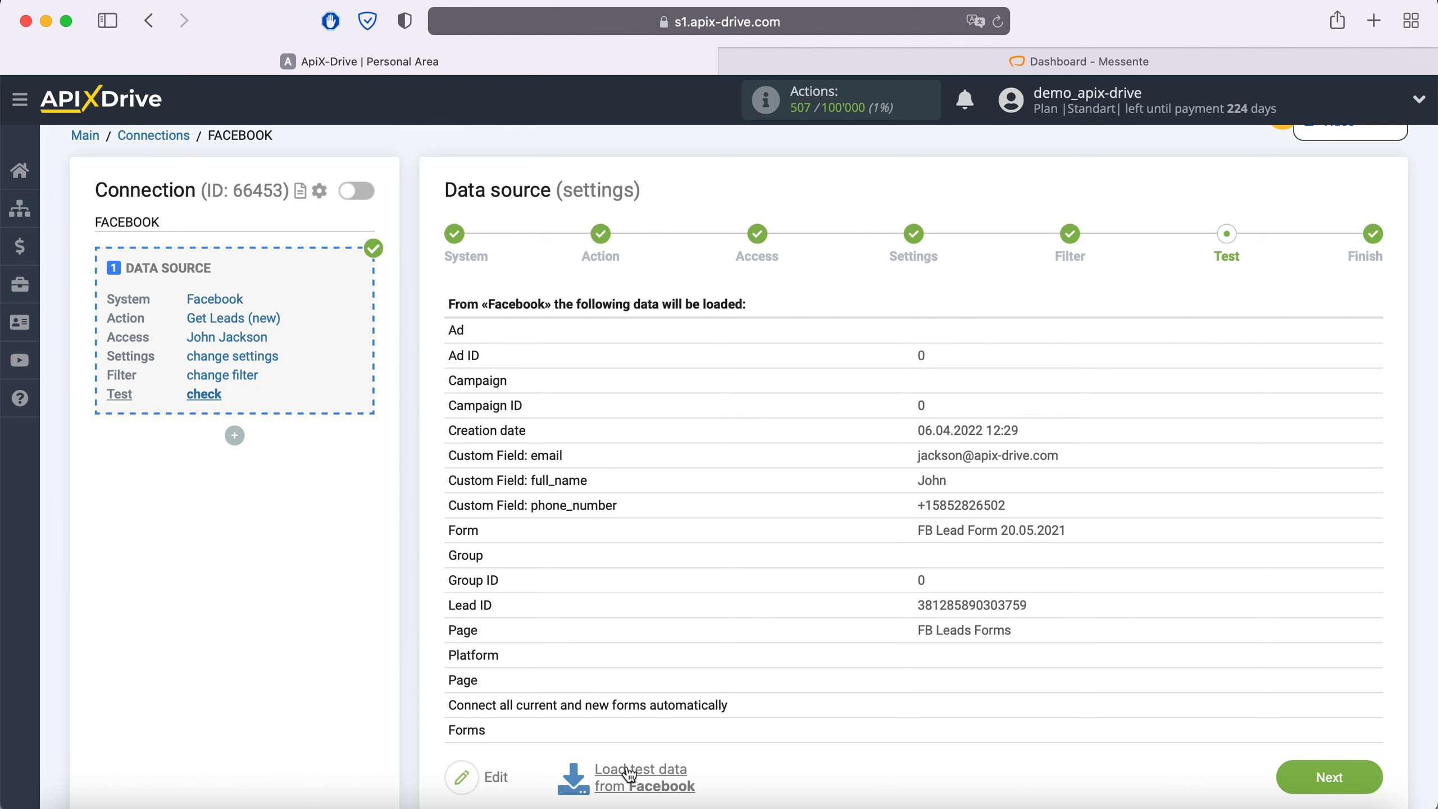
click(1366, 780)
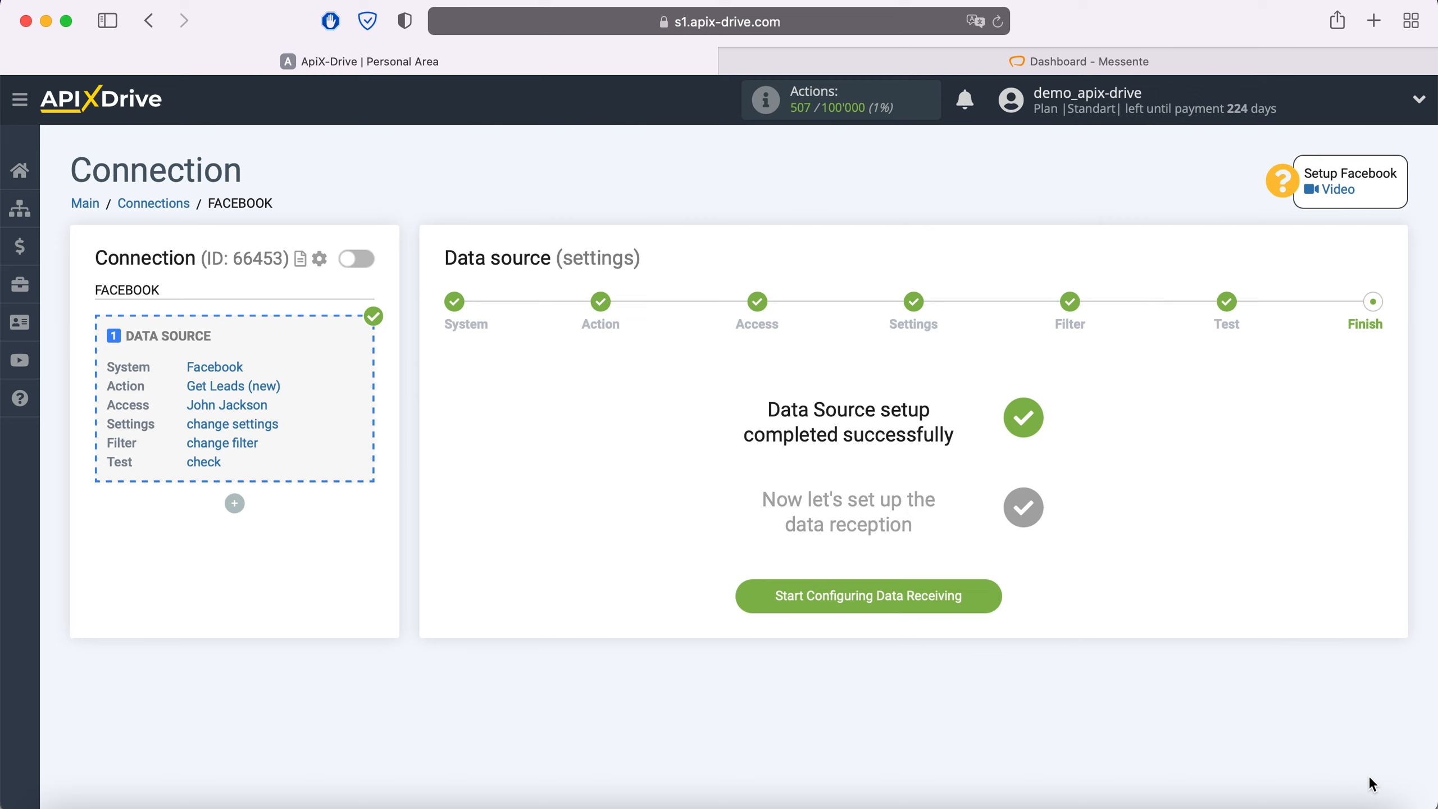
Begin data receiving setup with Messente as the destination system
click(984, 595)
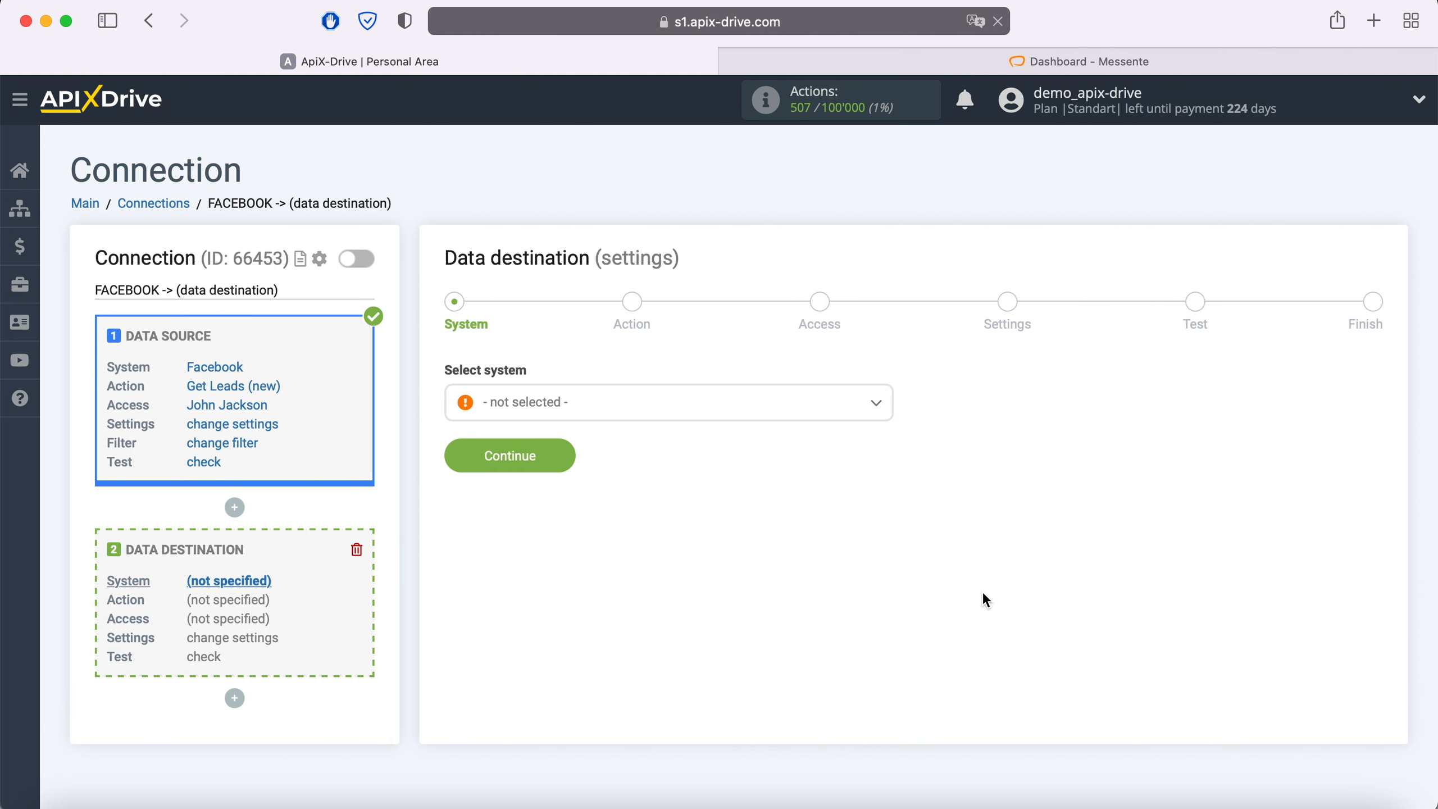
click(684, 403)
scroll(702, 555, down, 3)
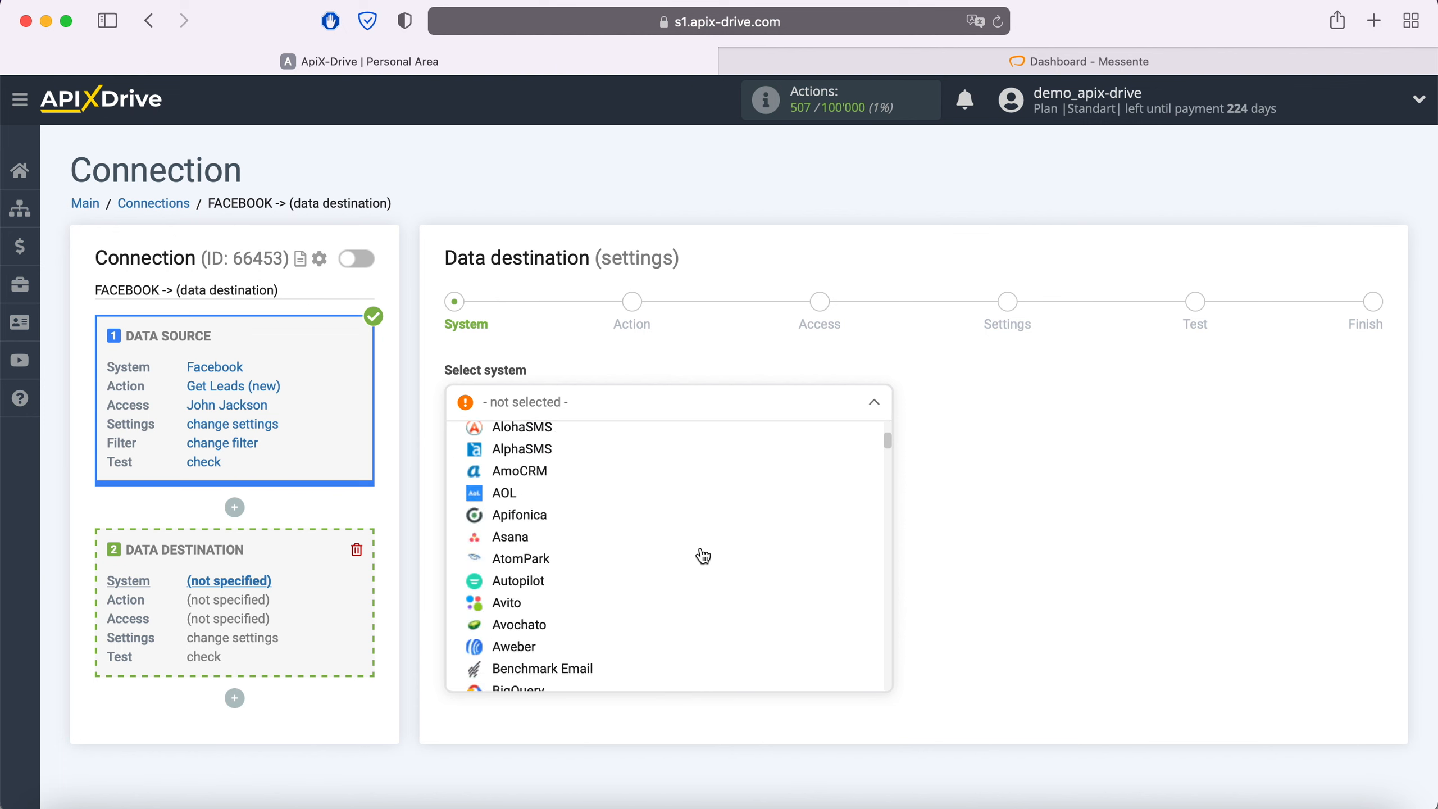
scroll(703, 556, down, 10)
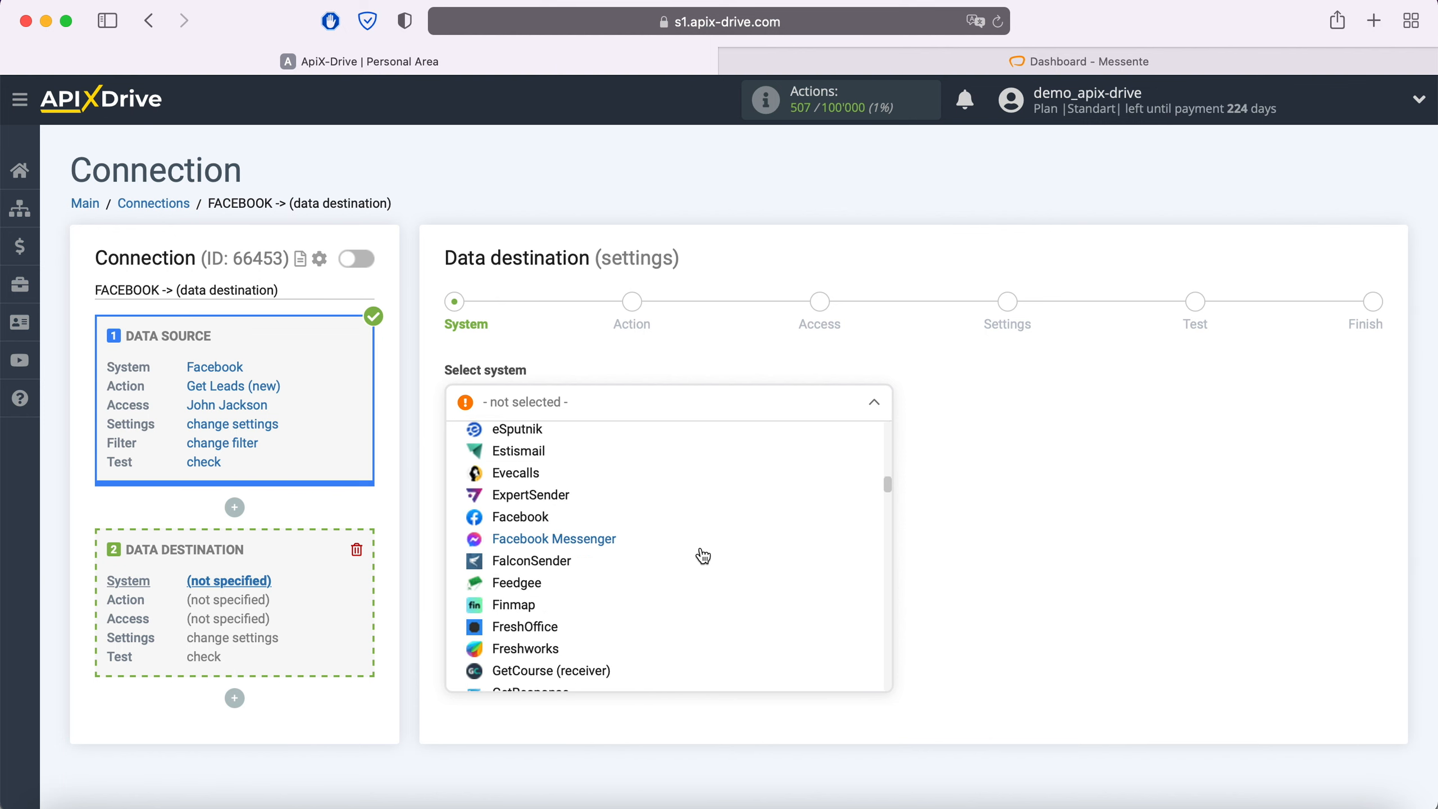
scroll(702, 556, down, 10)
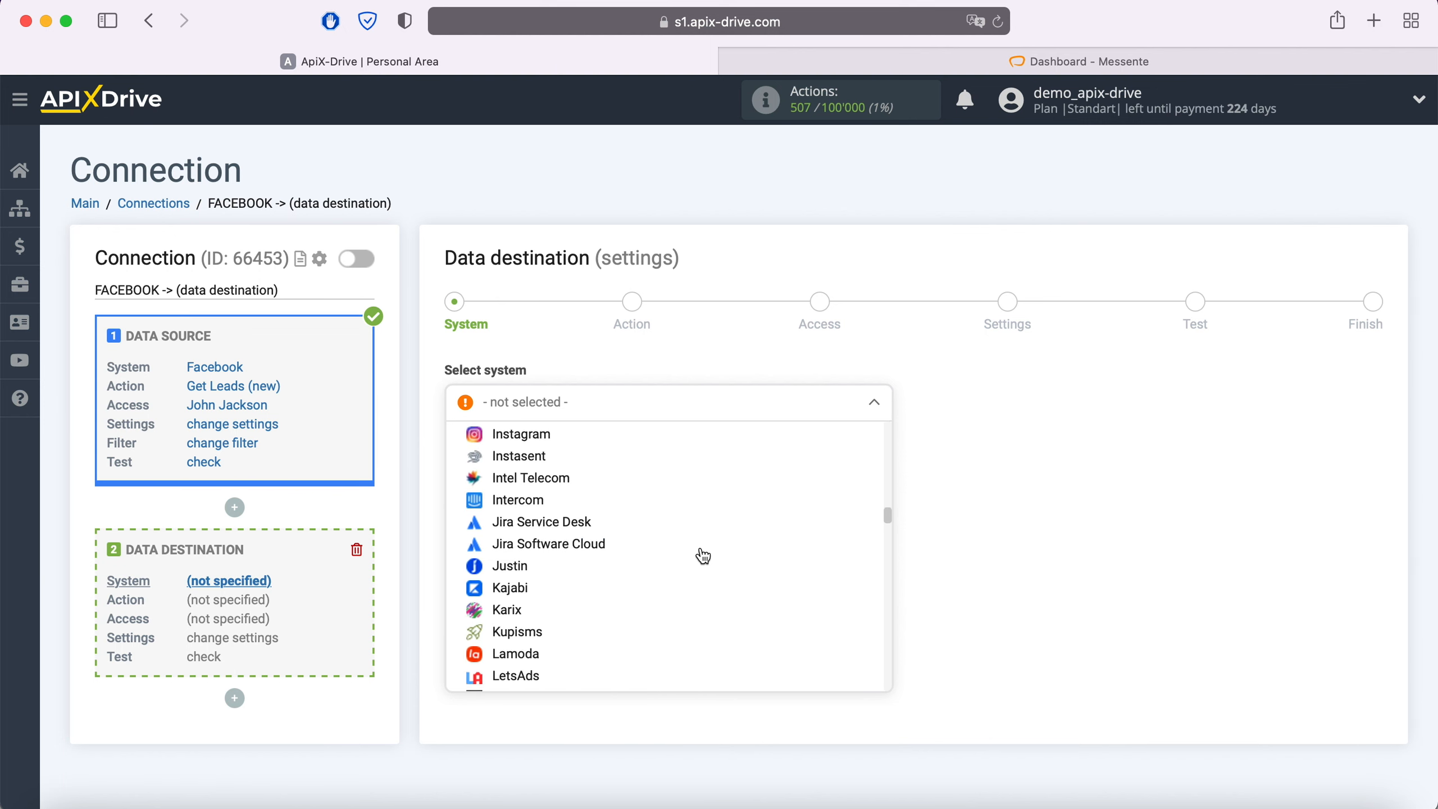
scroll(703, 557, down, 10)
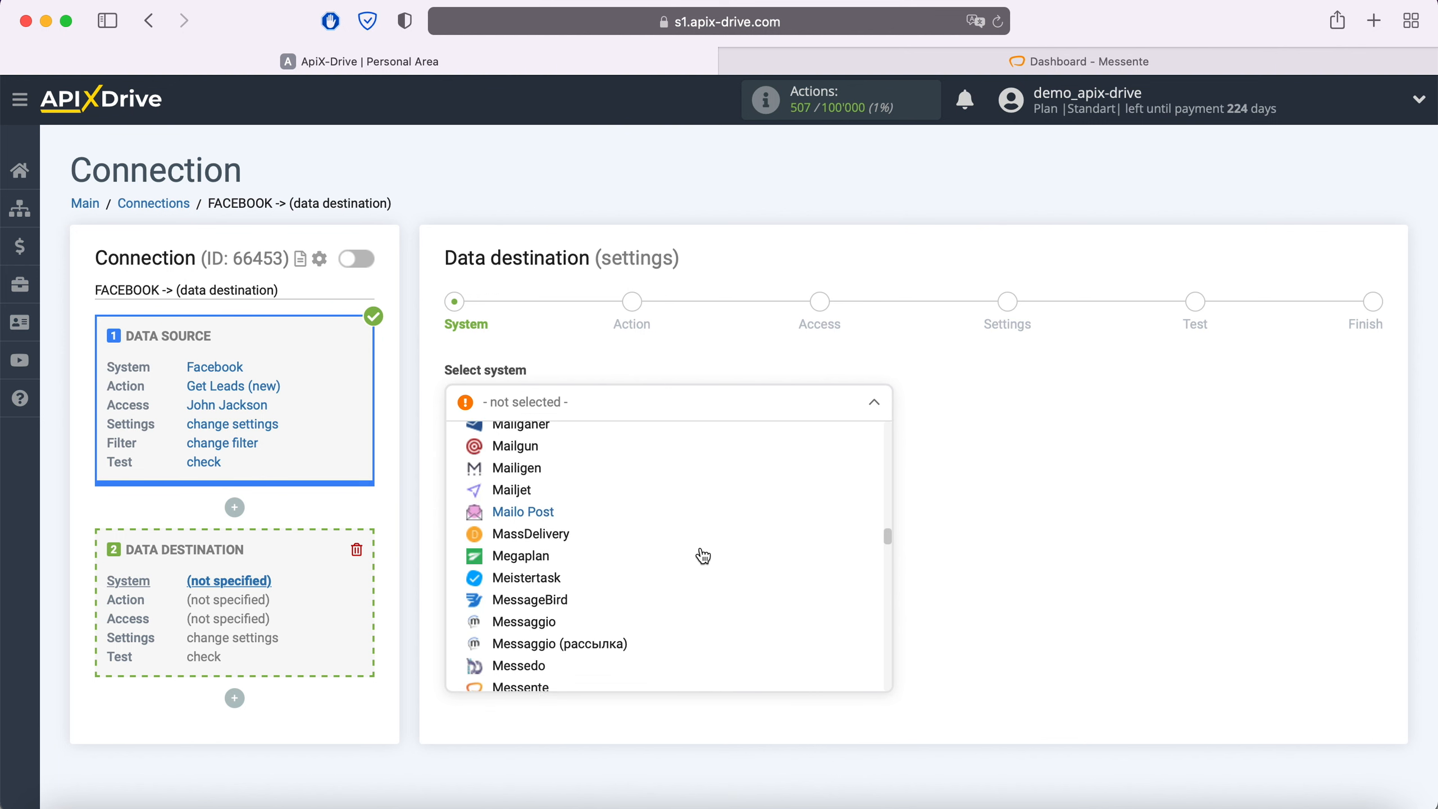
scroll(702, 556, down, 5)
click(537, 578)
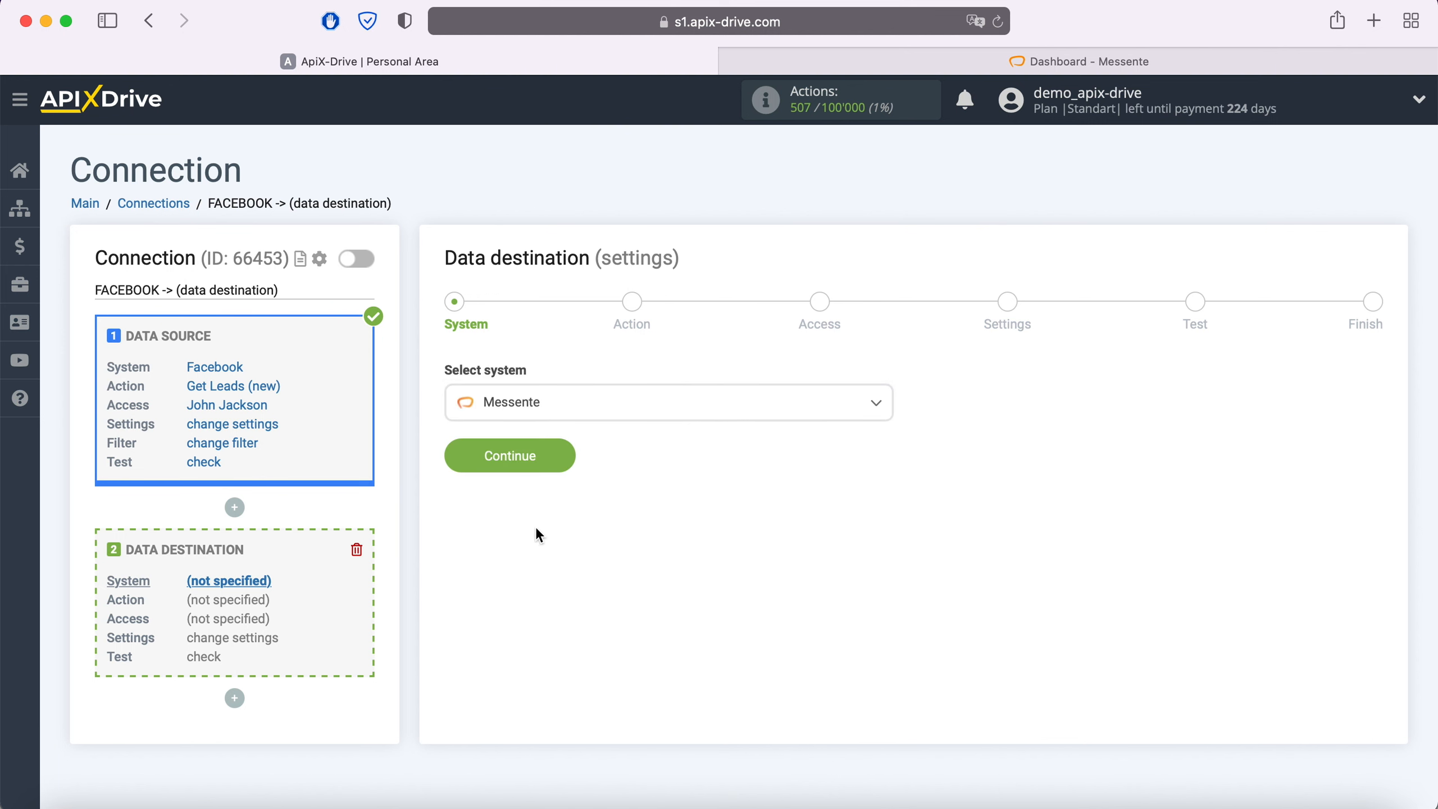
click(562, 457)
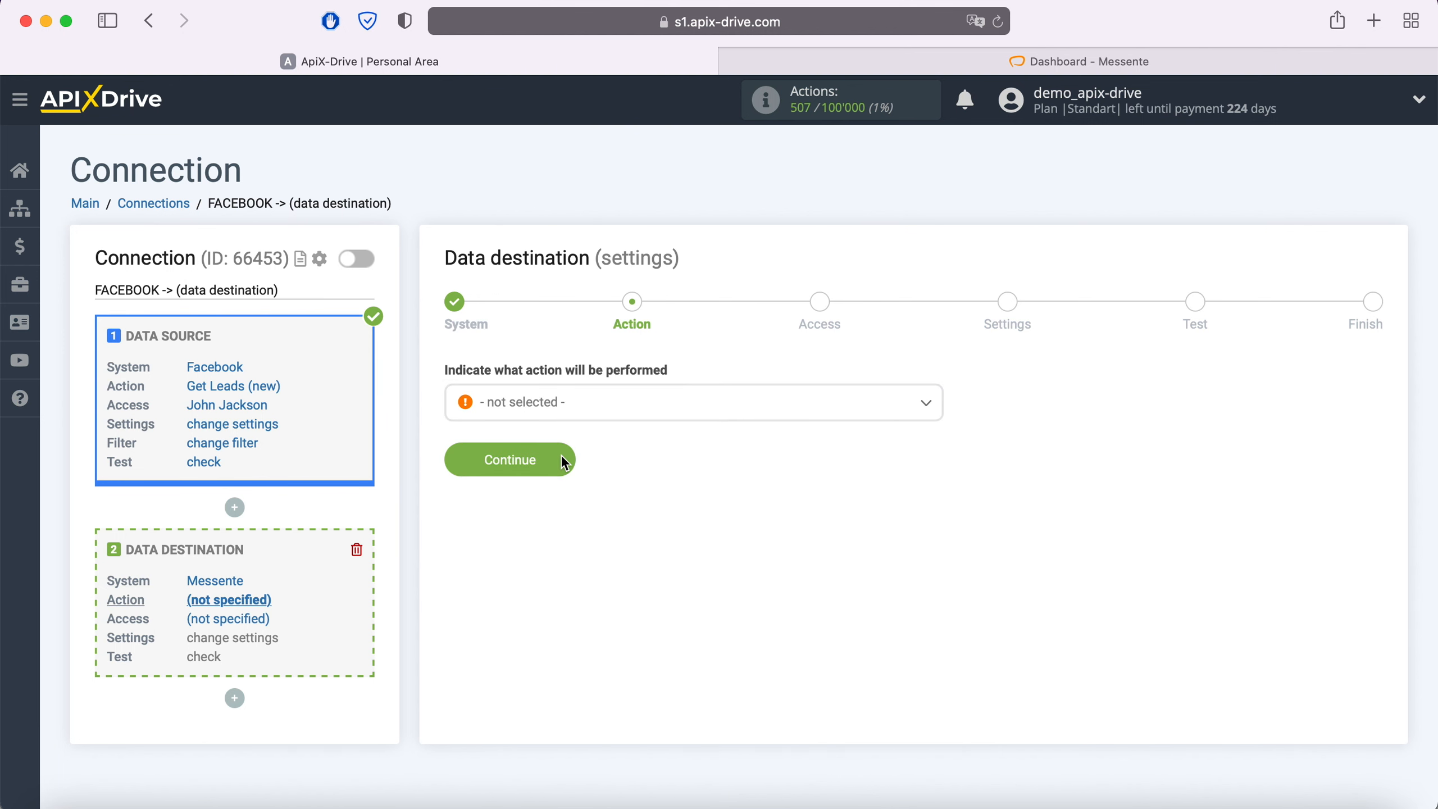
Choose Send SMS as the Messente action and continue to Access
click(595, 407)
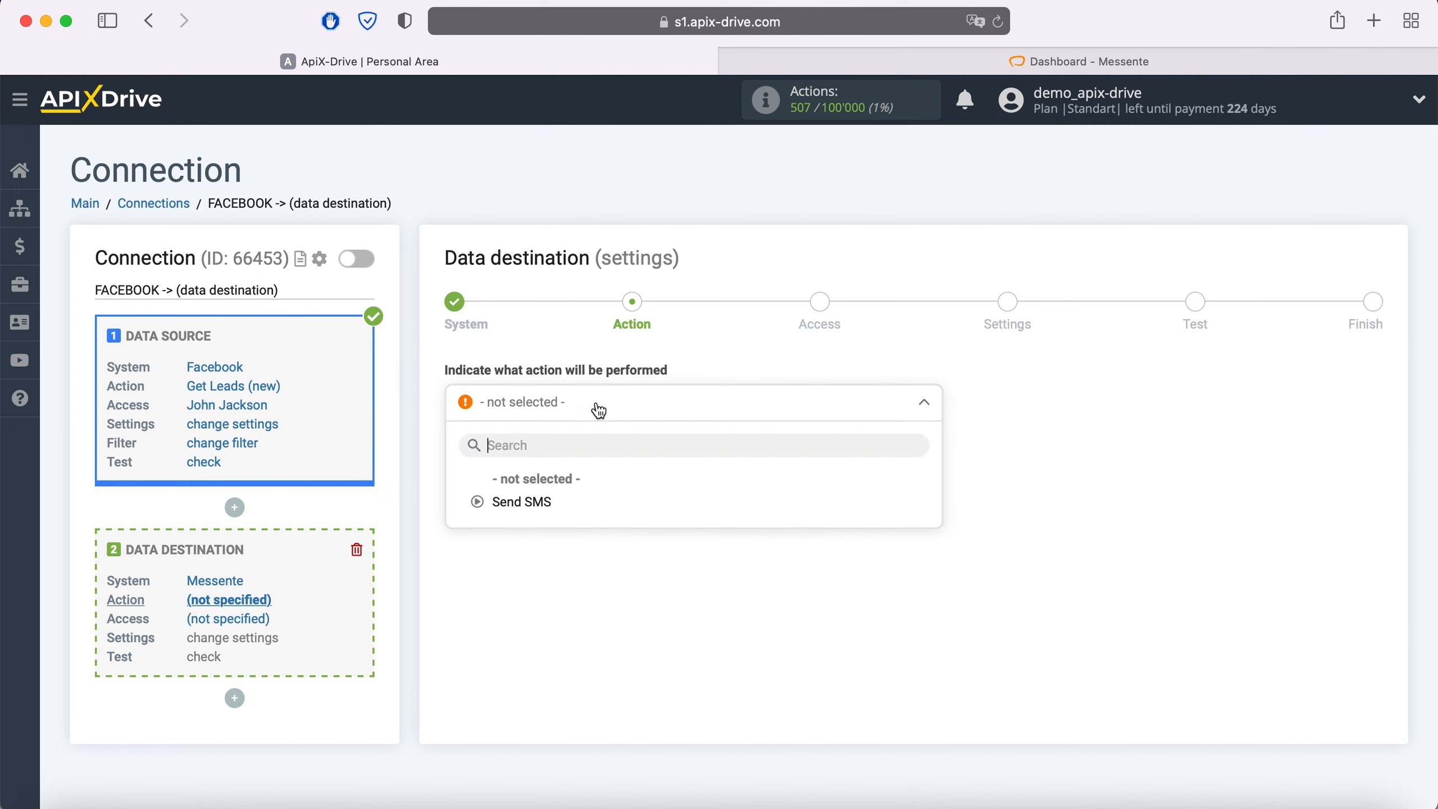
click(555, 504)
click(563, 462)
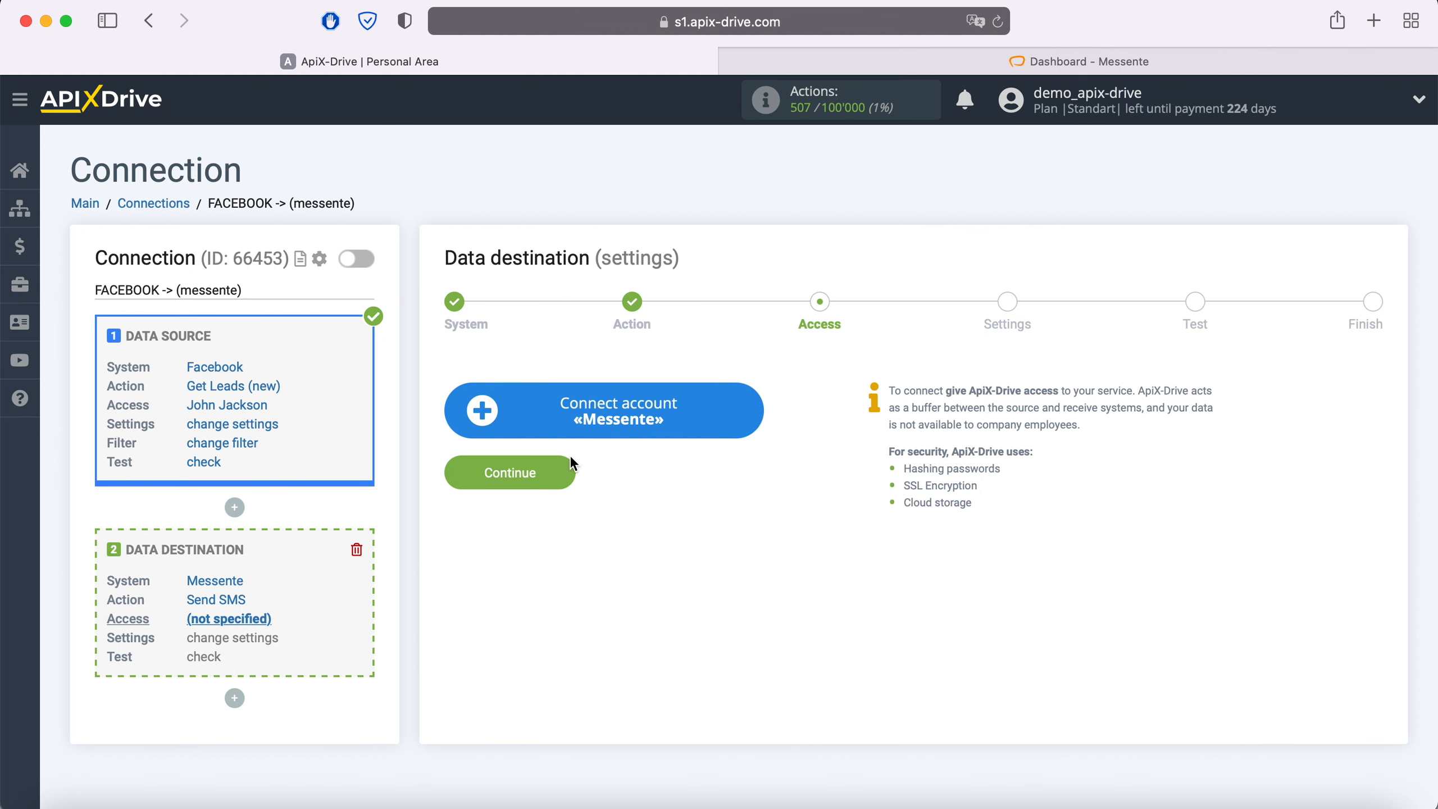
Open the Messente Integration setup form, then switch to the Messente dashboard tab
click(756, 413)
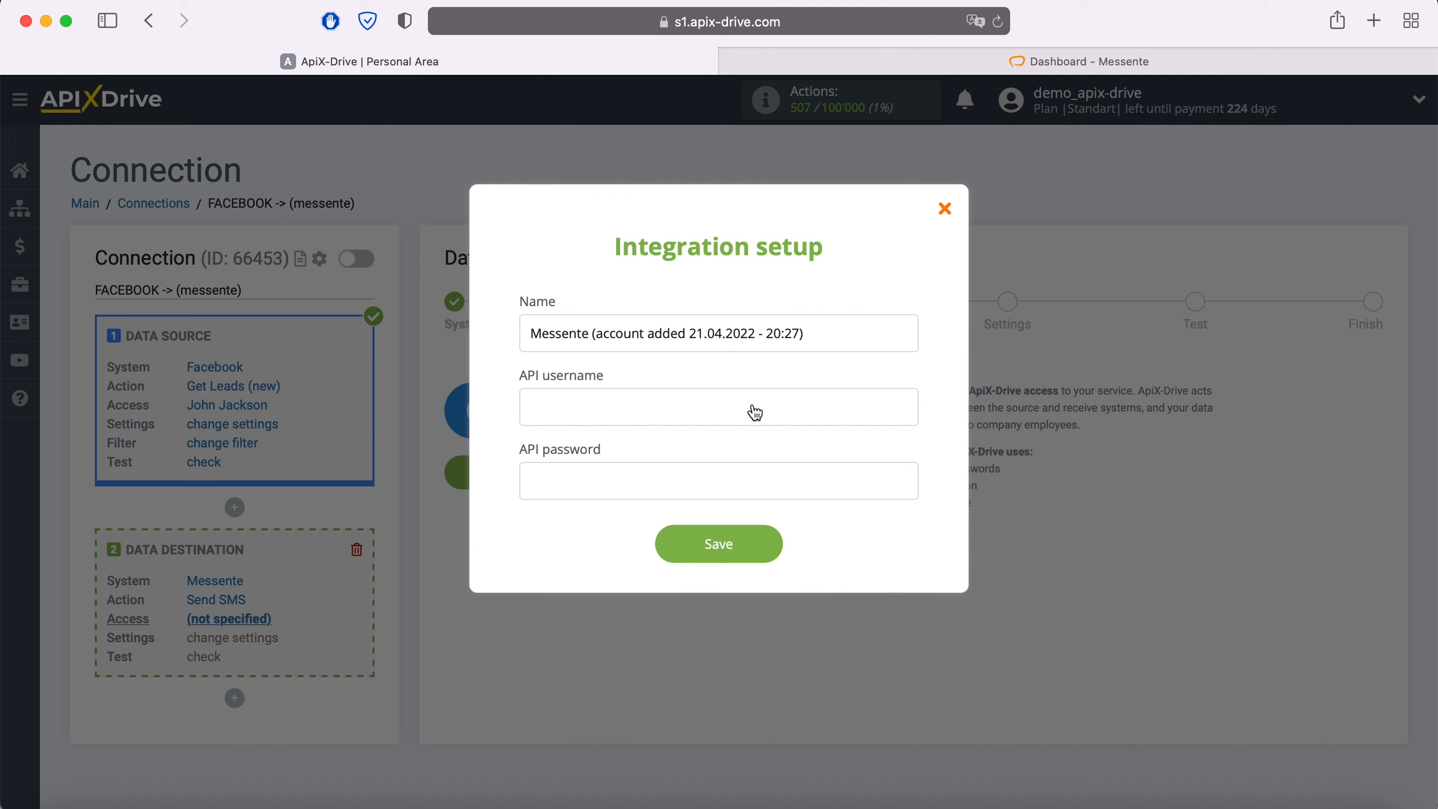
click(1019, 62)
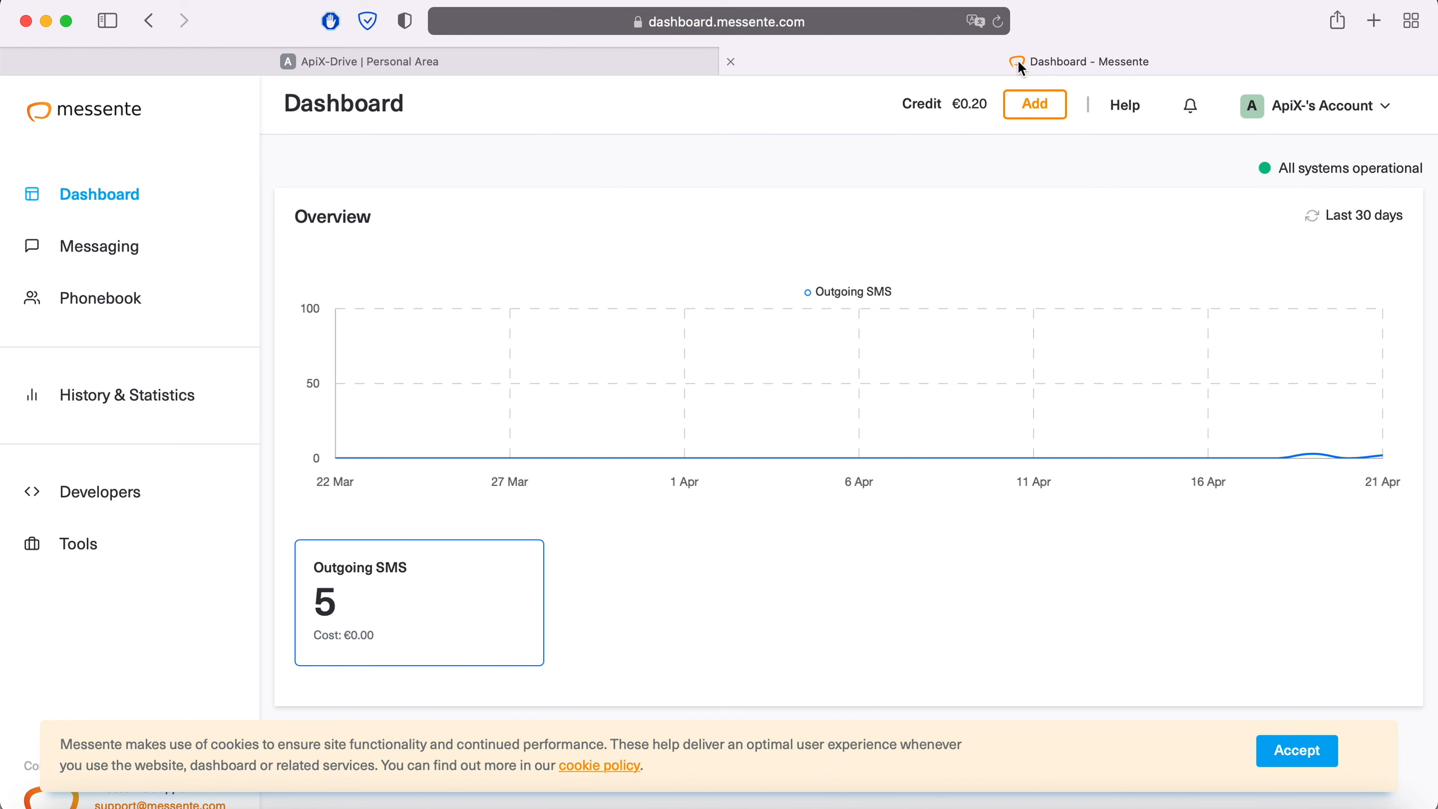
Under Developers > API Settings, create a new API key described as 'ApiX-Drive'
click(96, 491)
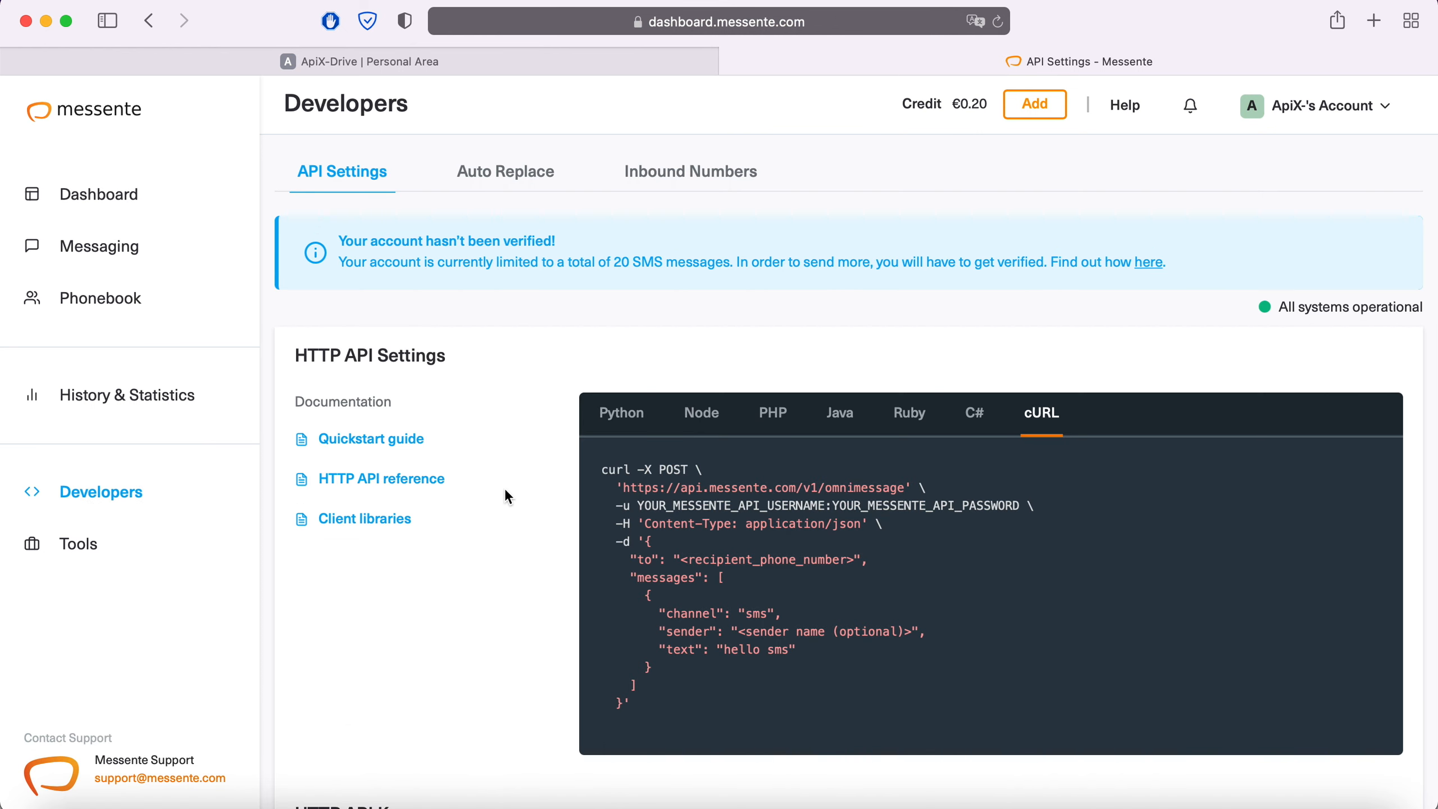
scroll(506, 495, down, 3)
scroll(508, 496, down, 4)
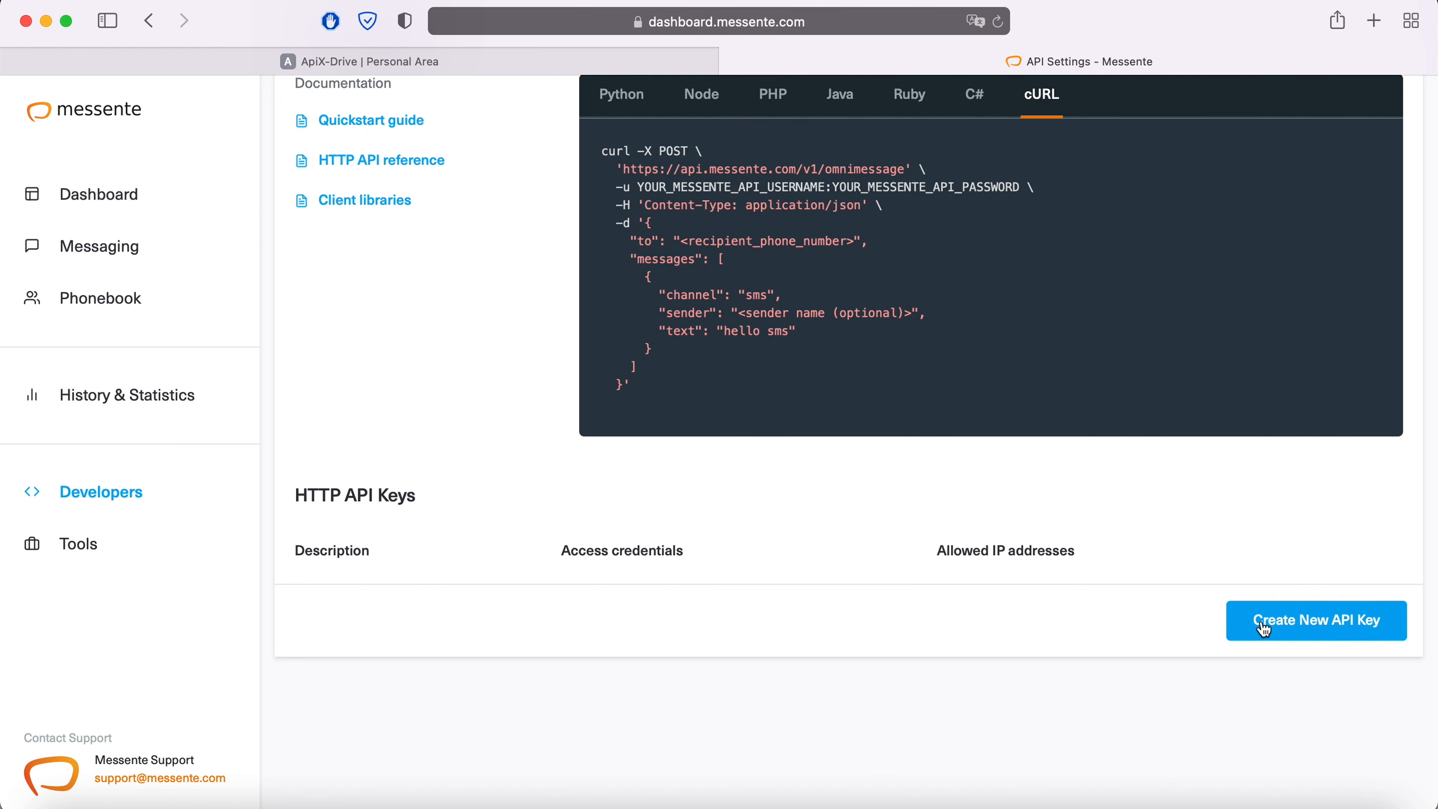
click(1290, 623)
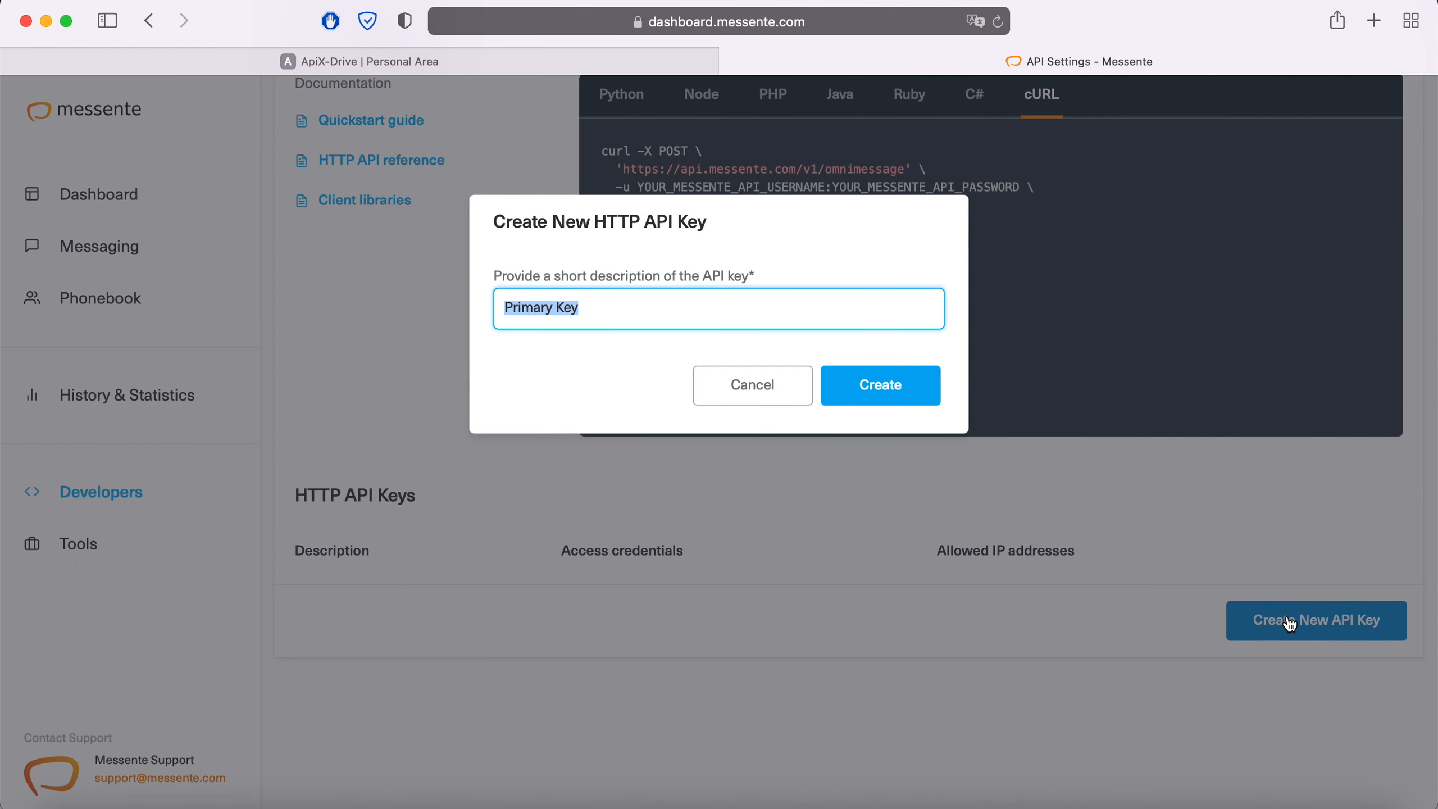
text(ApiX-Drive)
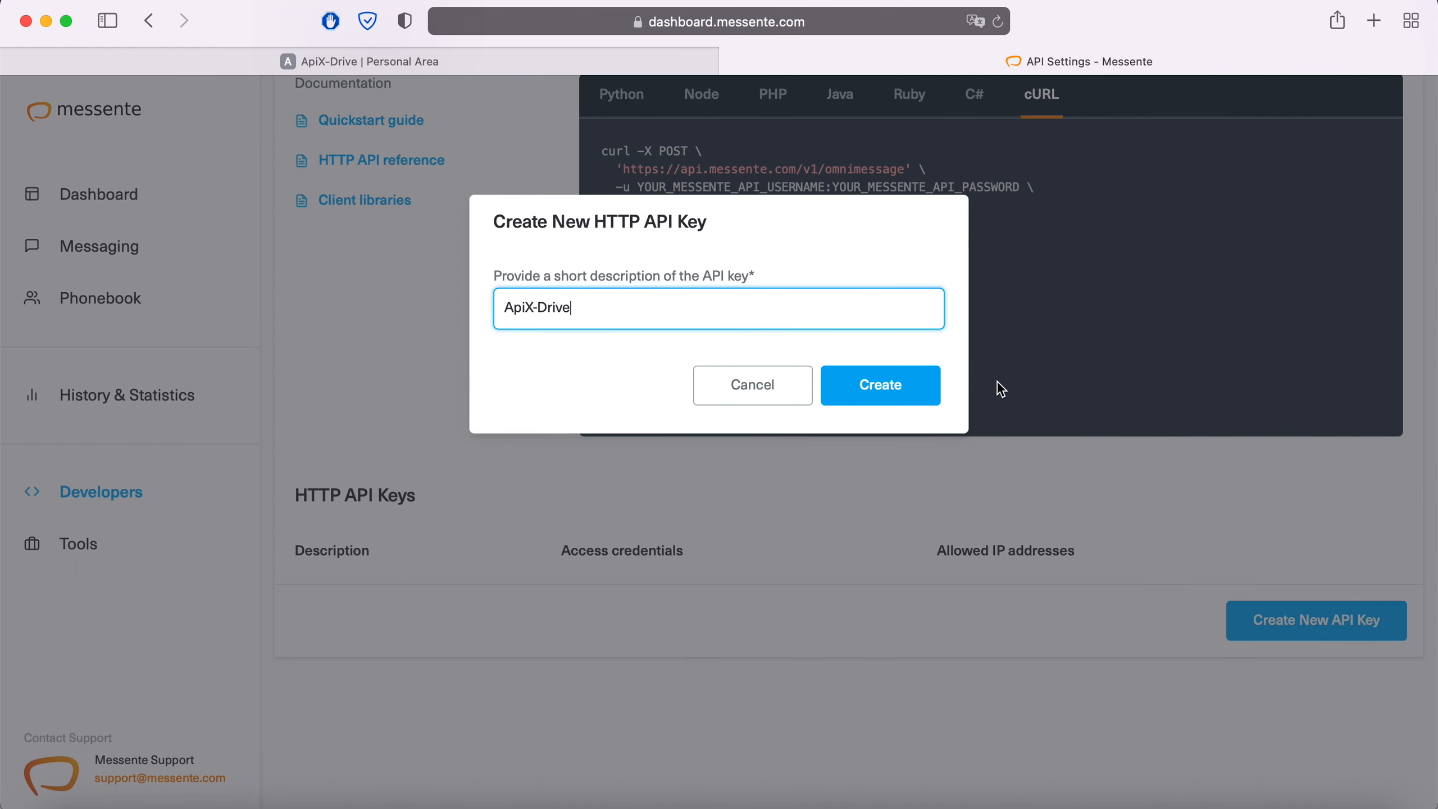
click(922, 387)
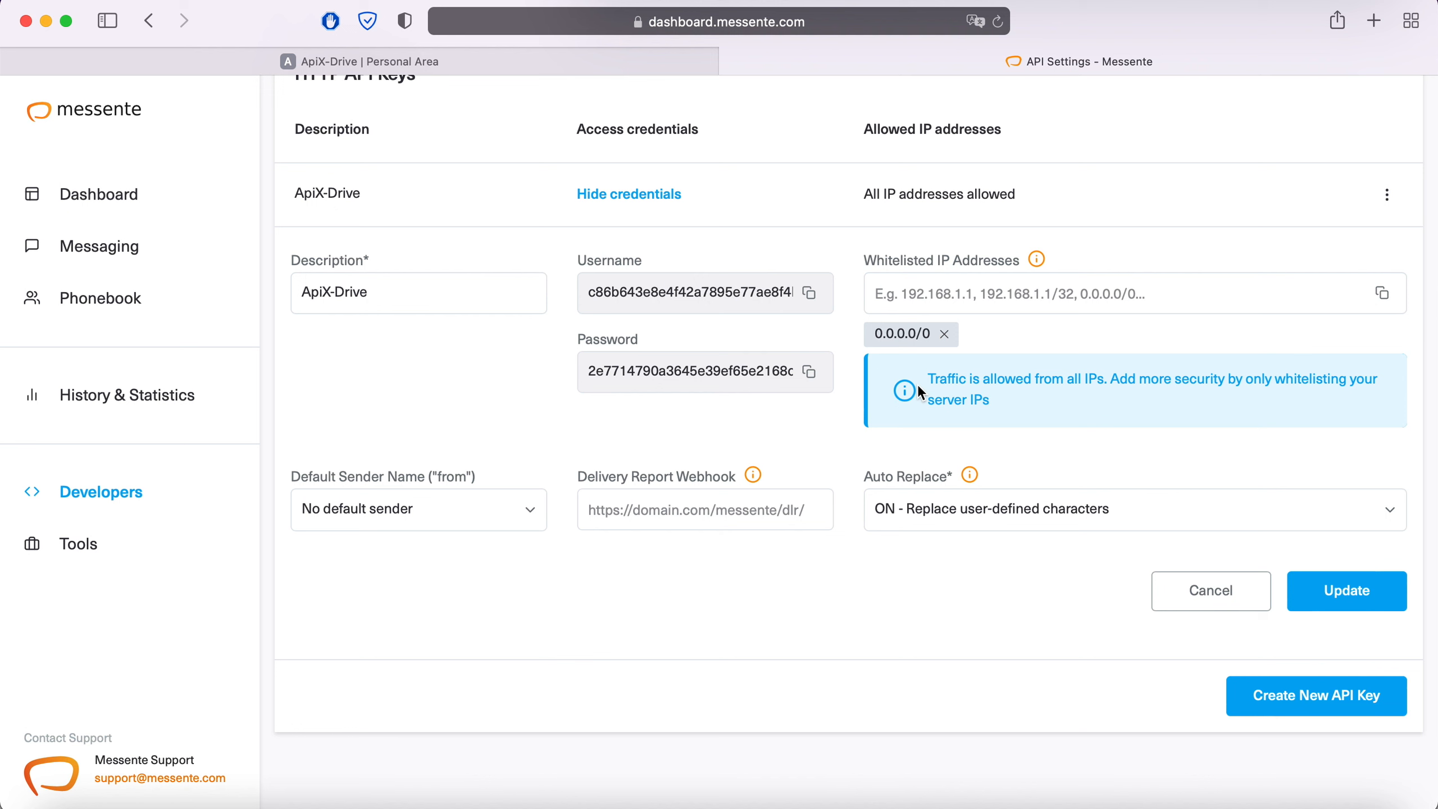
Copy the new key's username into ApiX-Drive's API username field
click(810, 294)
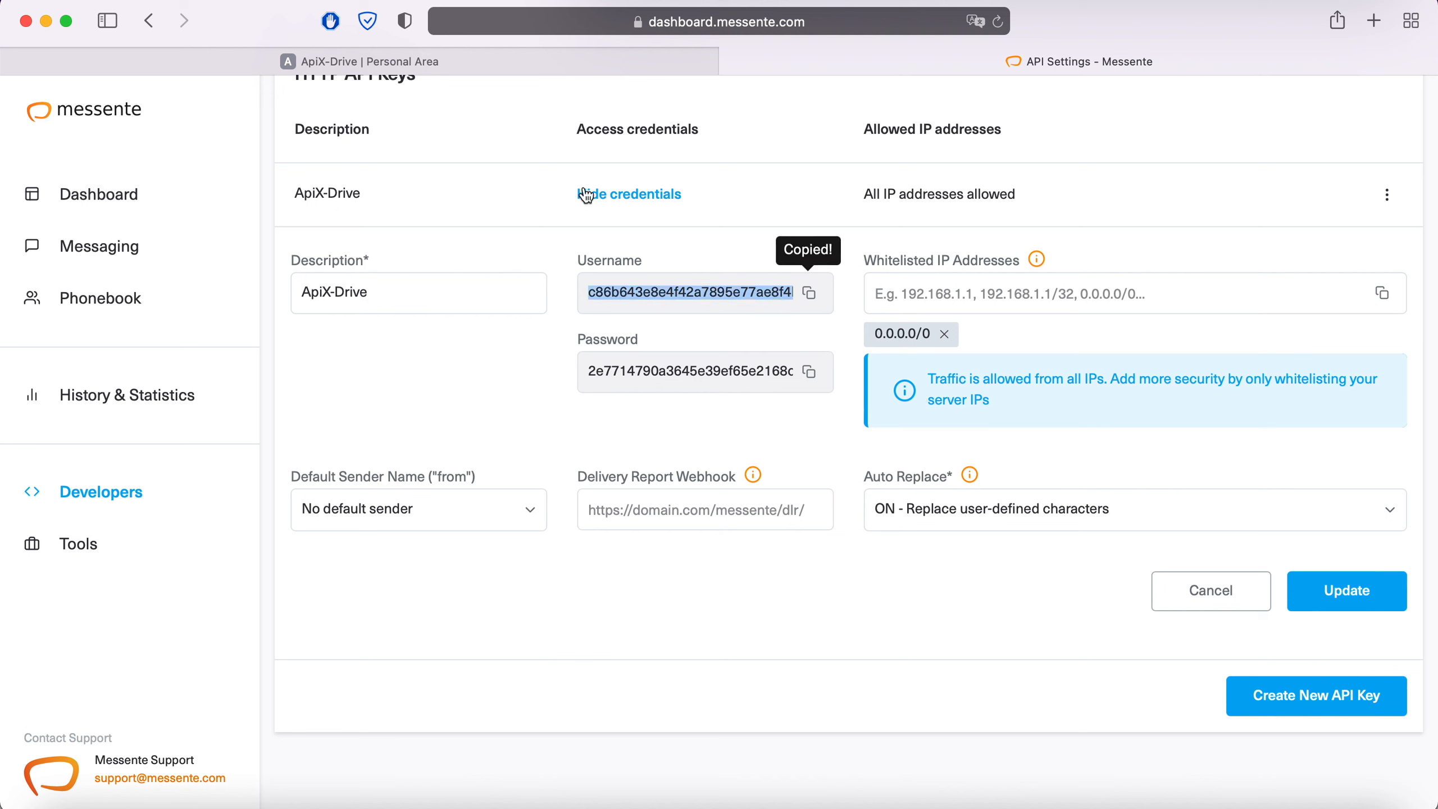
click(363, 59)
right_click(626, 409)
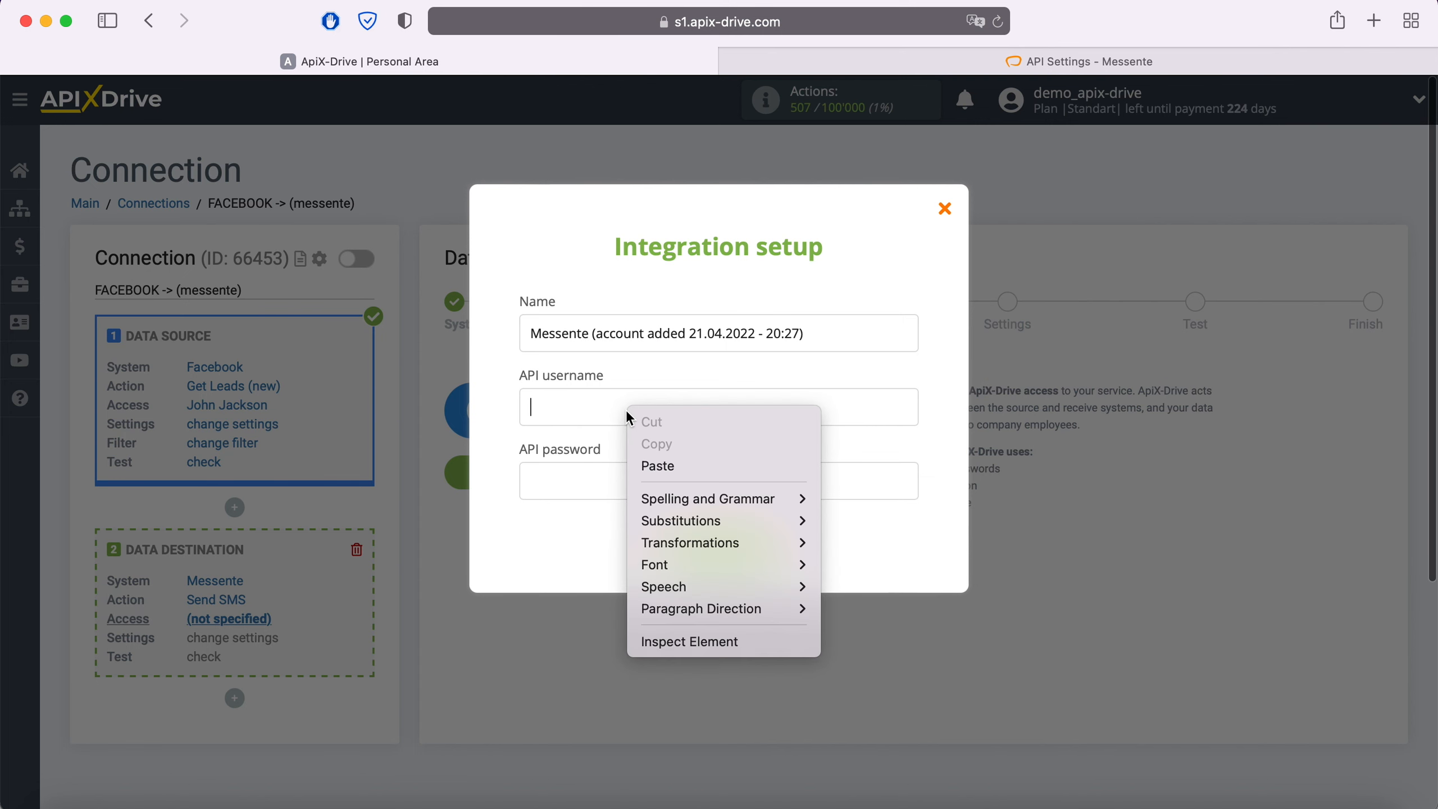
click(666, 468)
Copy the key's password into API password and save the Messente account
click(1021, 62)
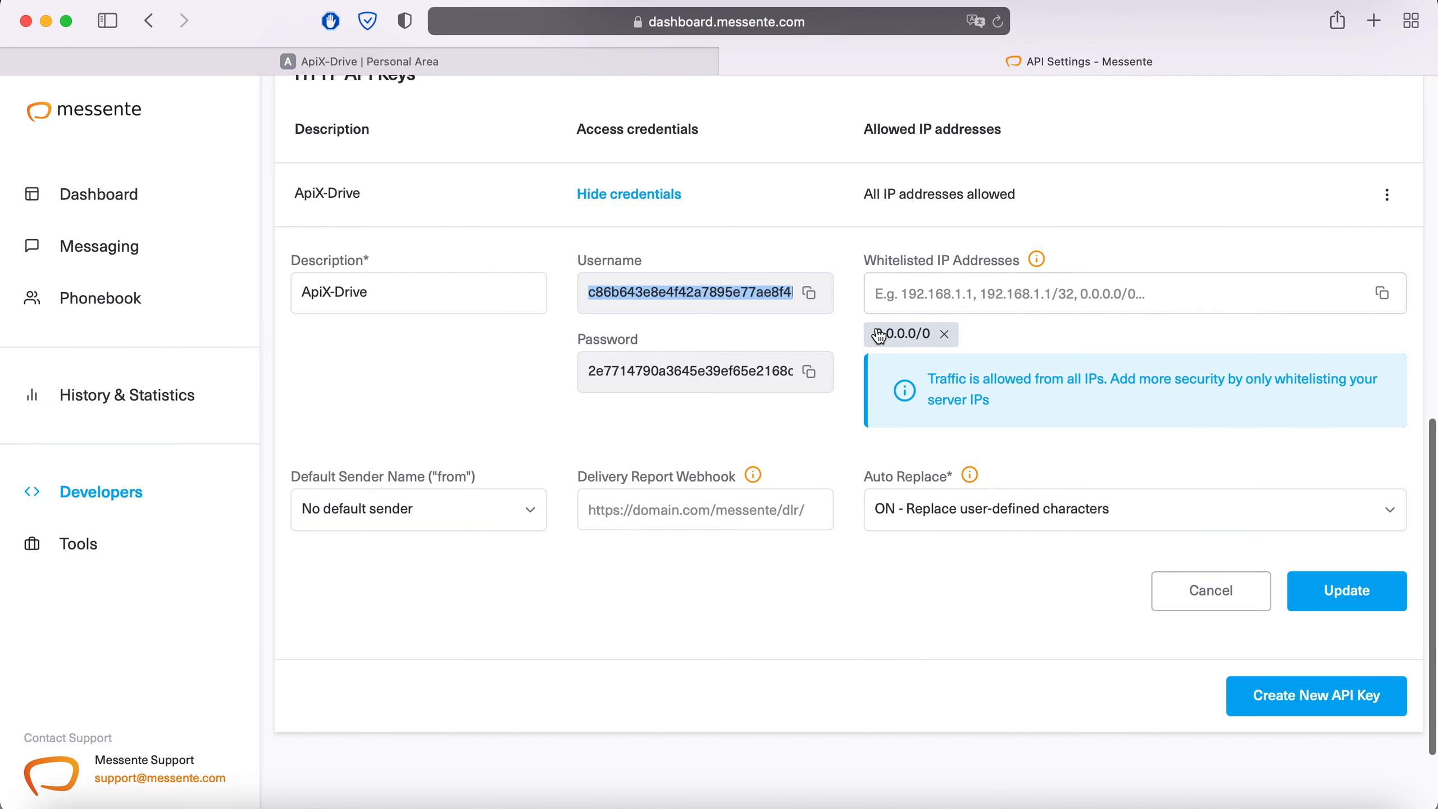
click(810, 376)
click(396, 63)
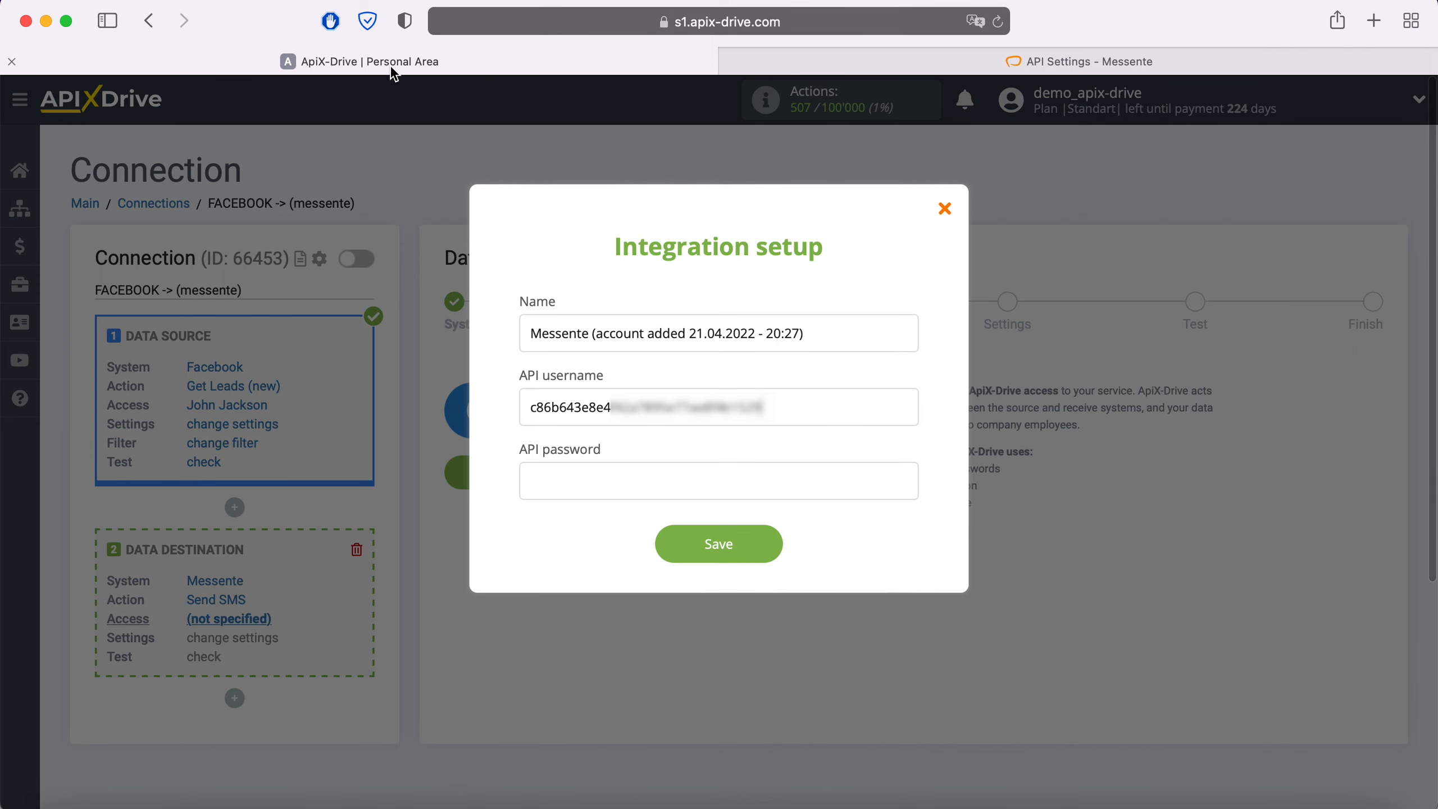
right_click(564, 468)
click(613, 522)
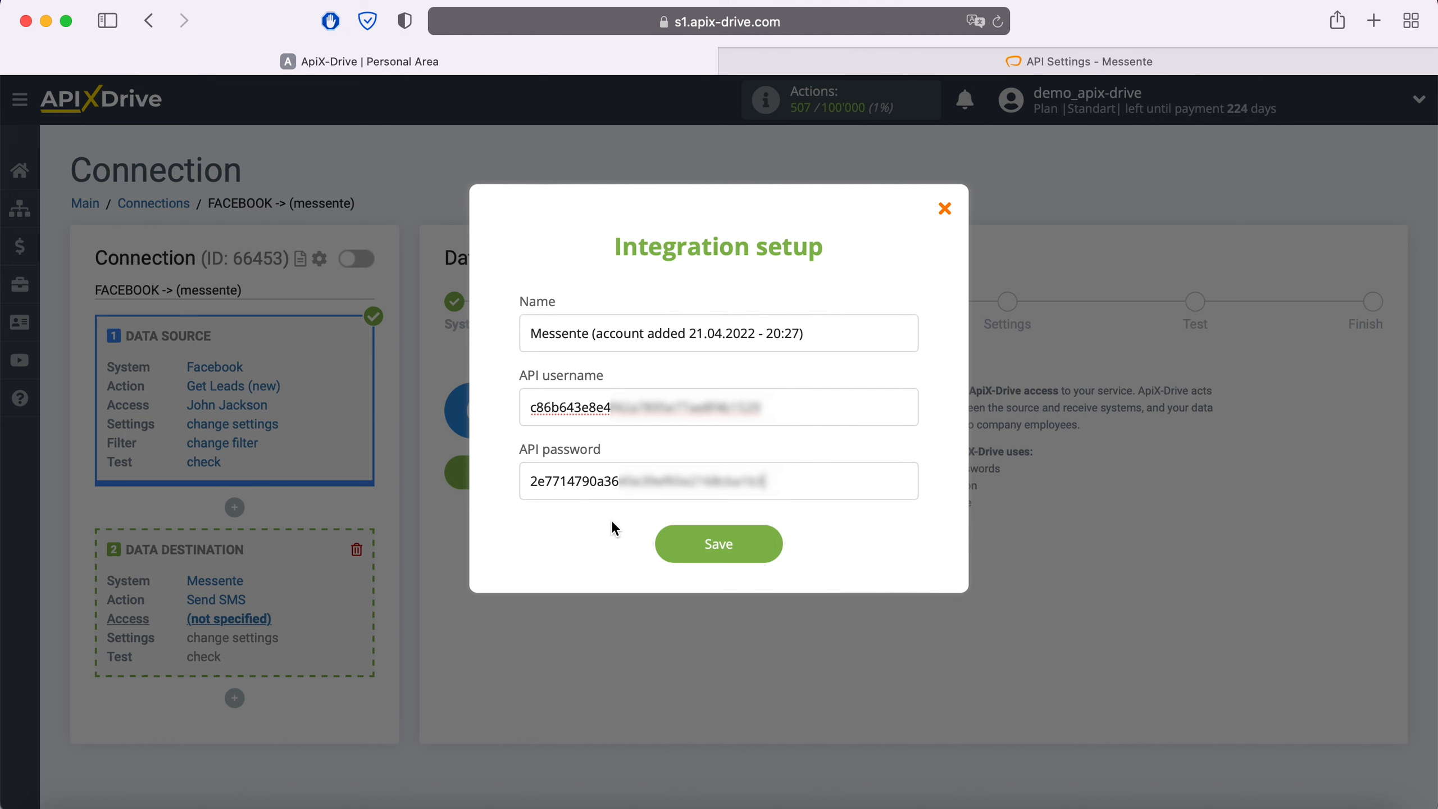
click(766, 543)
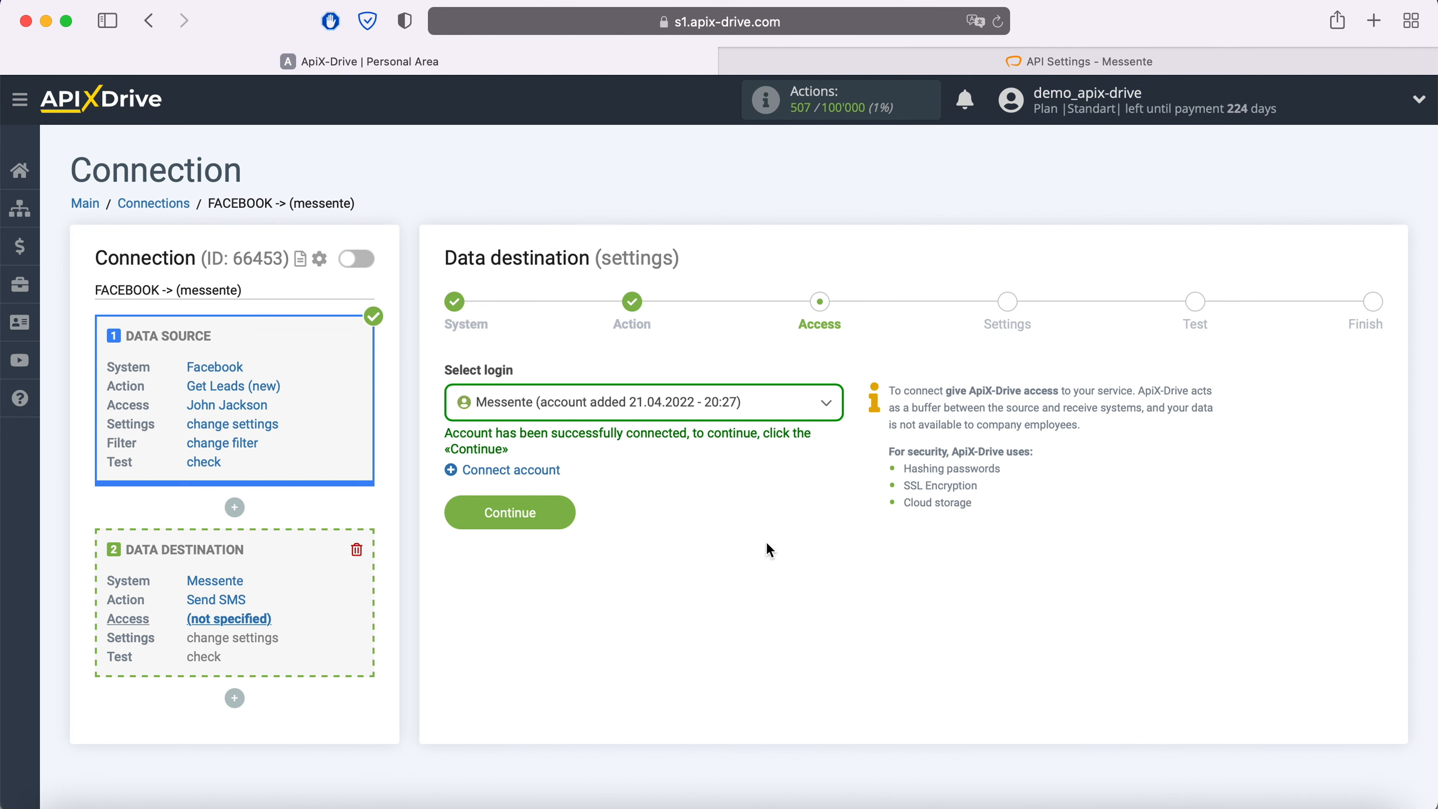
click(730, 418)
Select the Messente login and map Recipient to Custom Field: phone_number
click(681, 530)
click(561, 513)
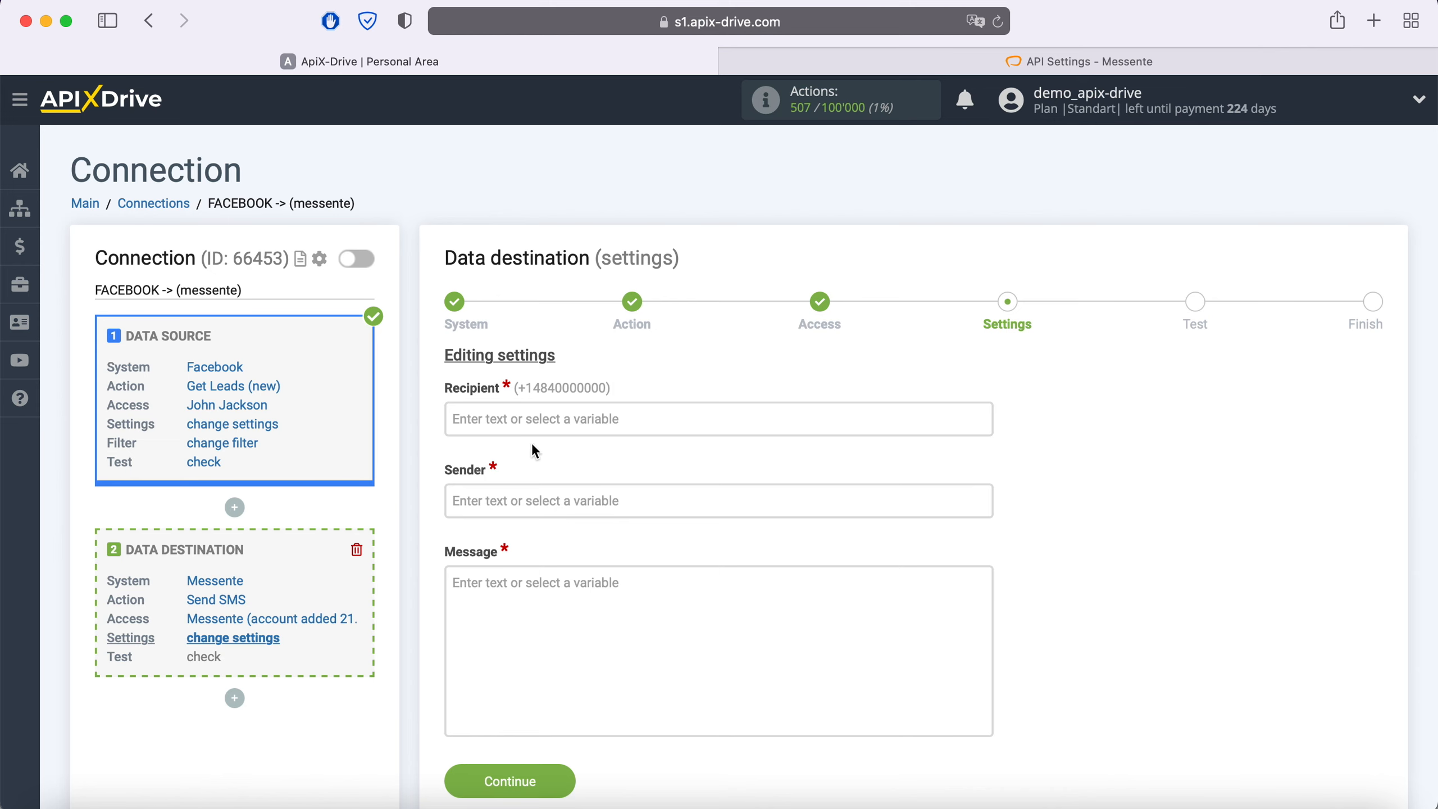
click(526, 420)
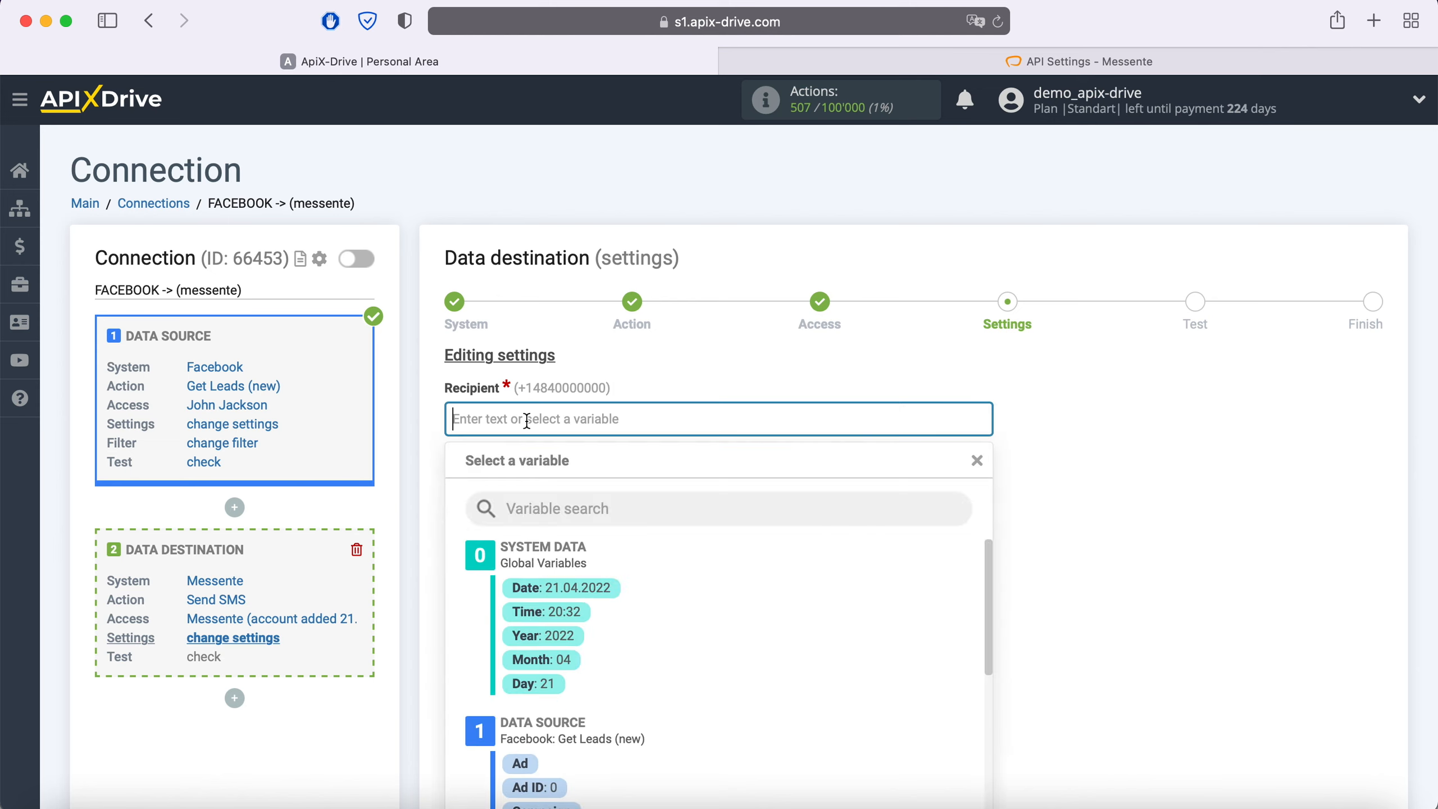
scroll(534, 421, down, 5)
scroll(730, 442, down, 1)
scroll(732, 436, down, 2)
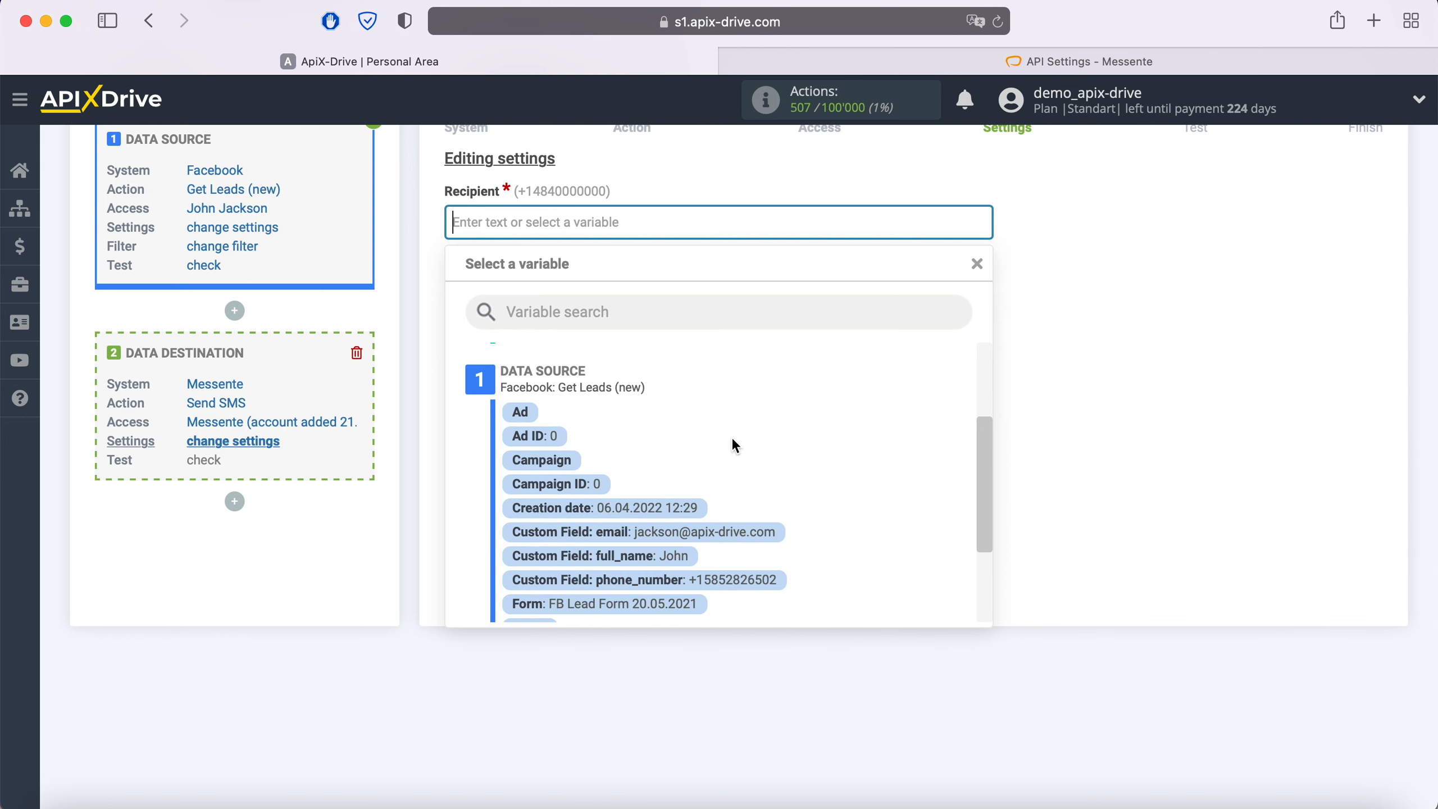
click(744, 577)
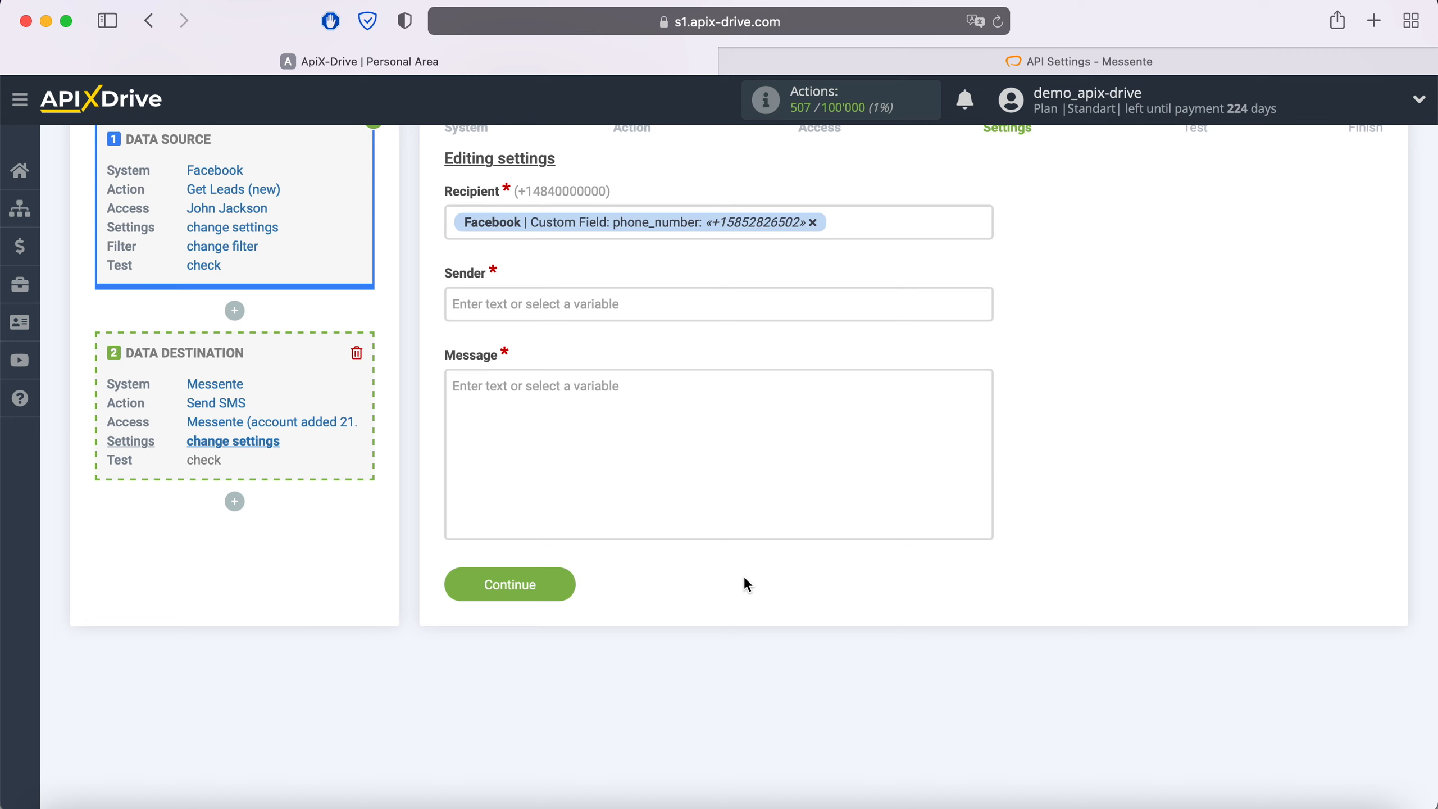
Enter the sender's phone number in the Sender field
click(478, 306)
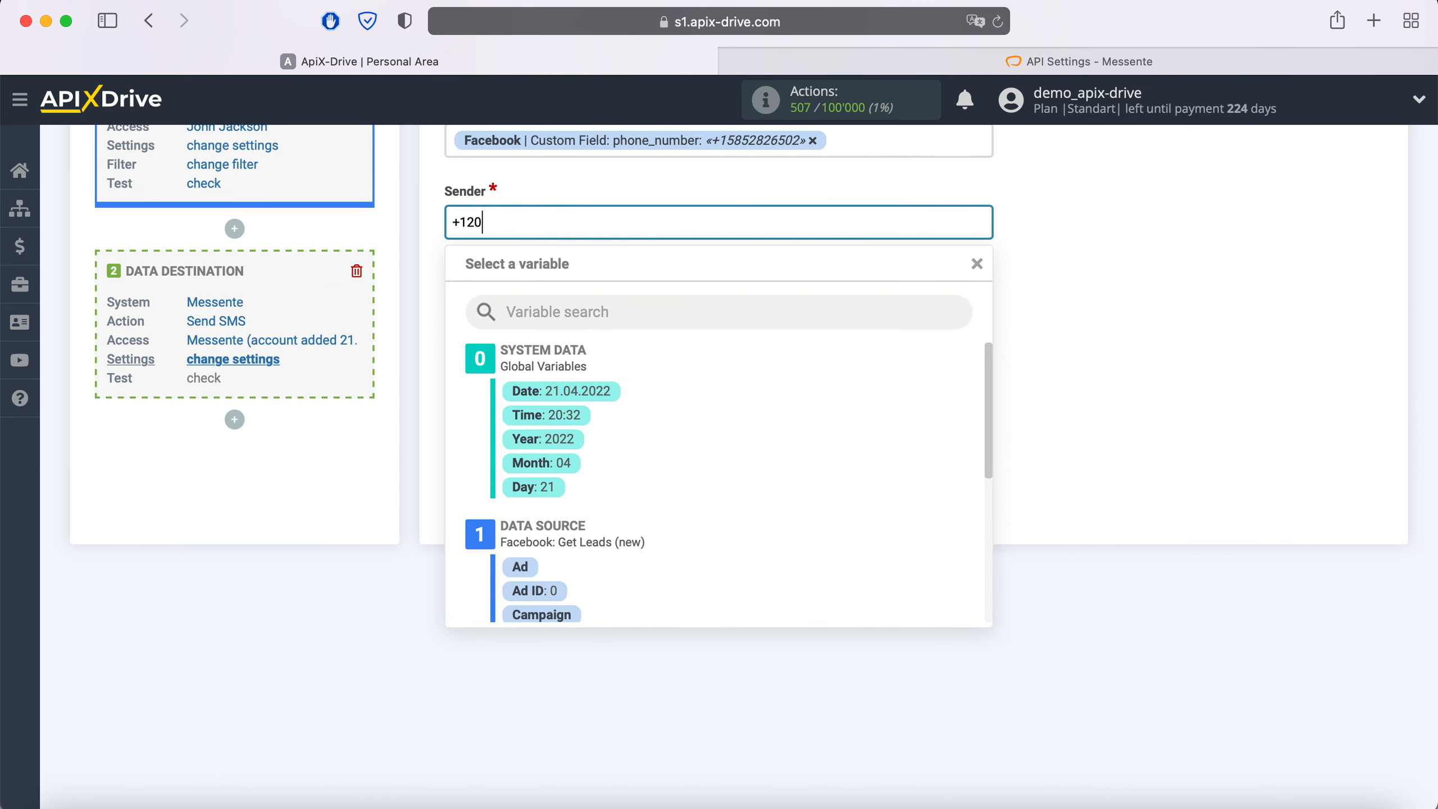
click(418, 327)
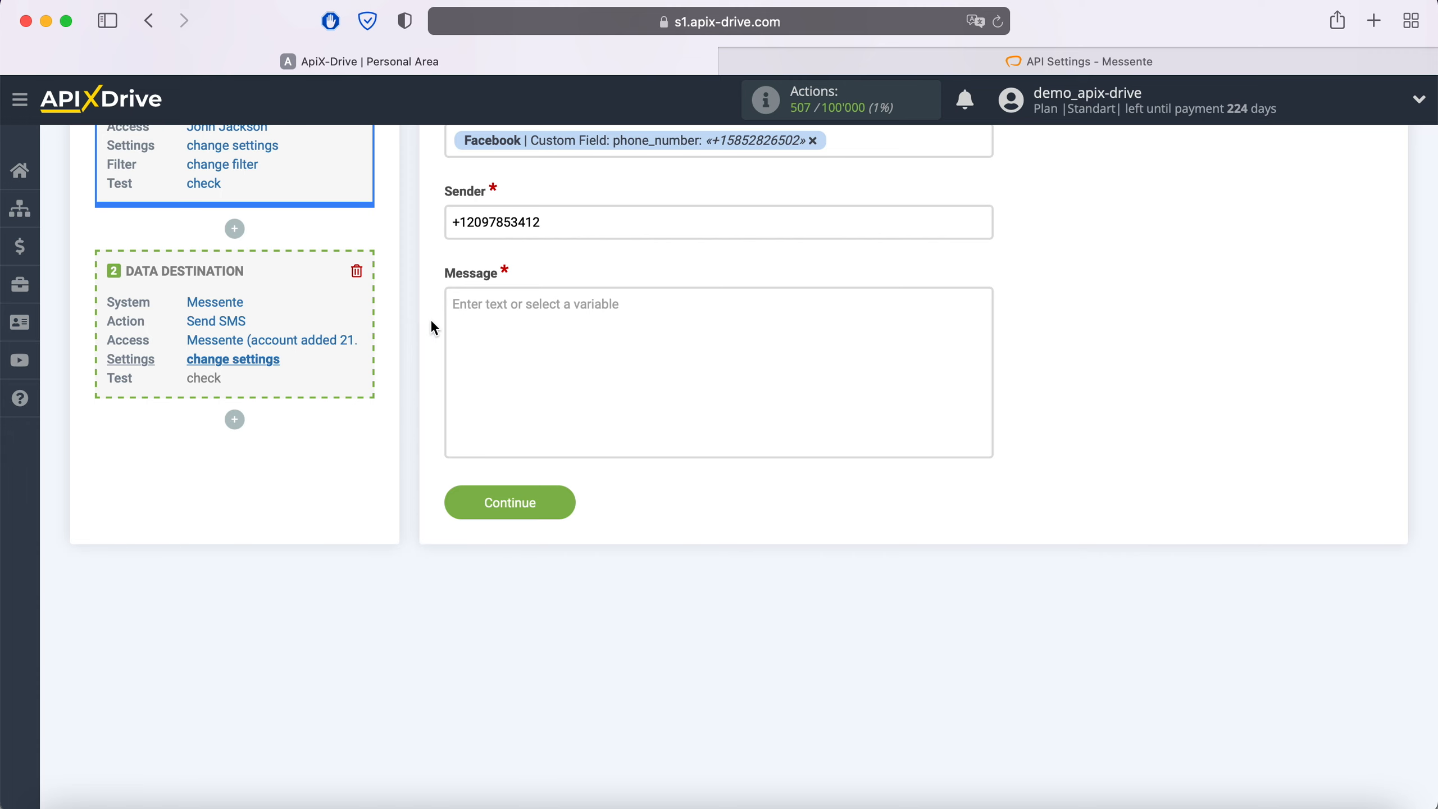
Write the message 'Hi, [full_name]!' plus the pasted thank-you text, then continue to Test
click(482, 311)
text(Hi,)
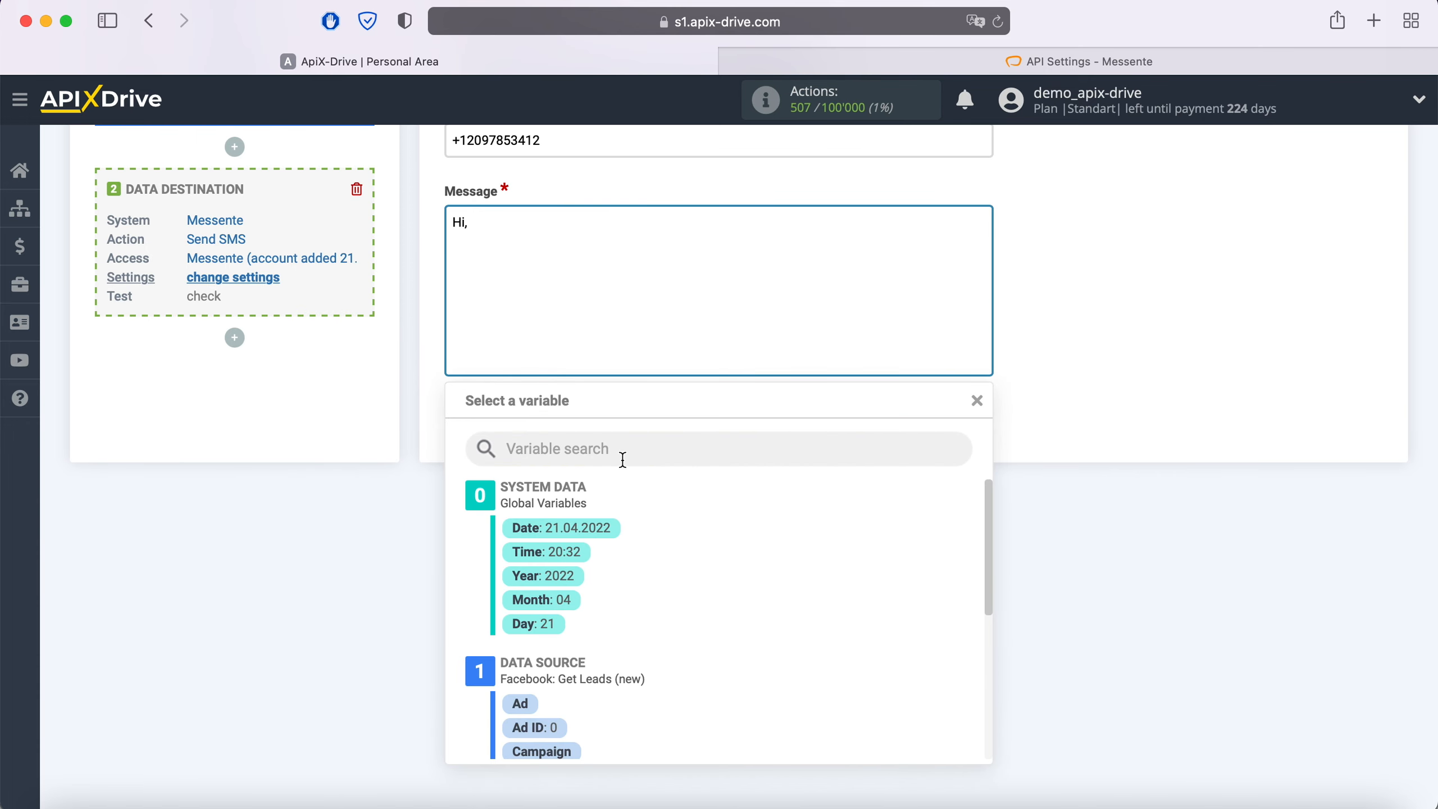
scroll(748, 588, down, 4)
click(691, 702)
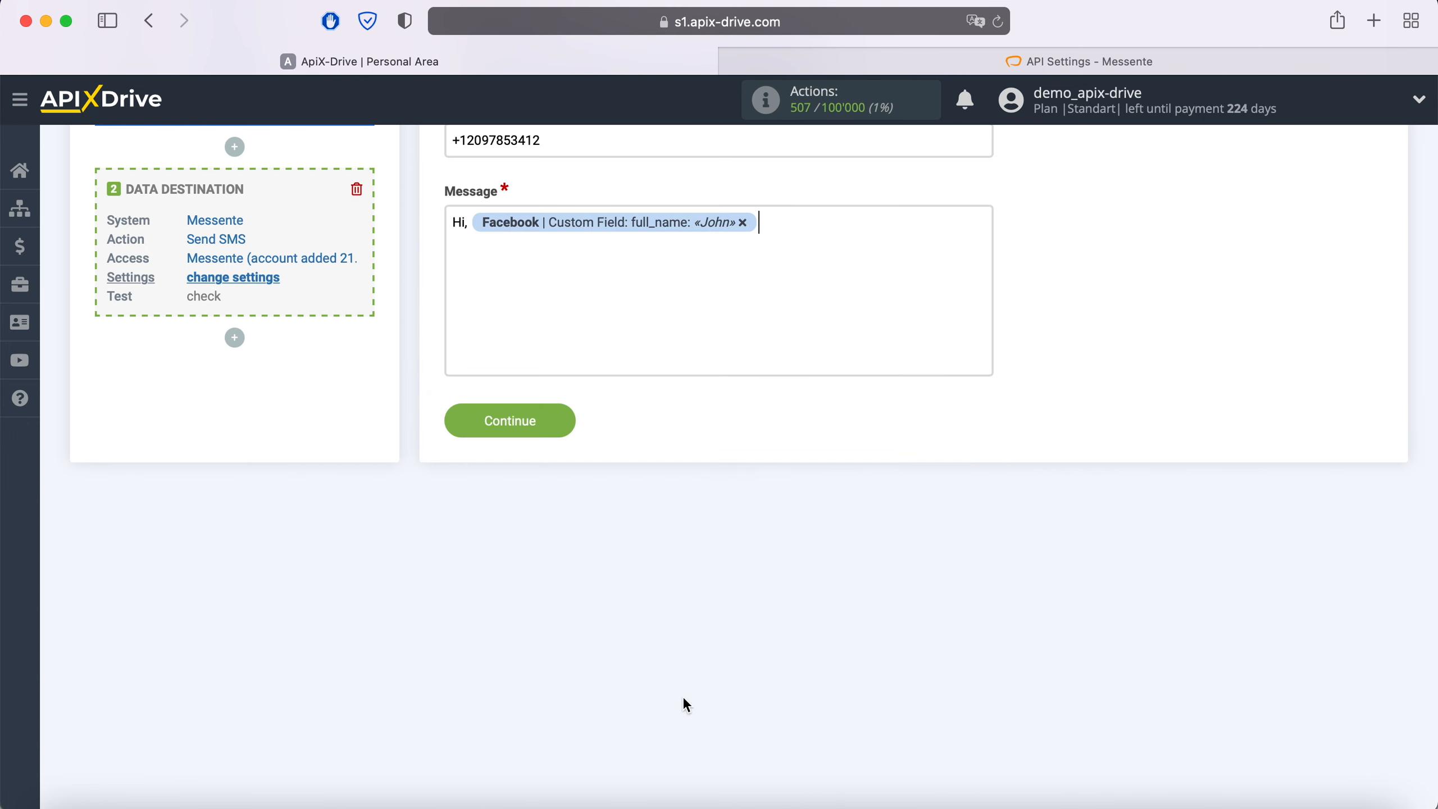
click(812, 347)
text(!)
right_click(805, 219)
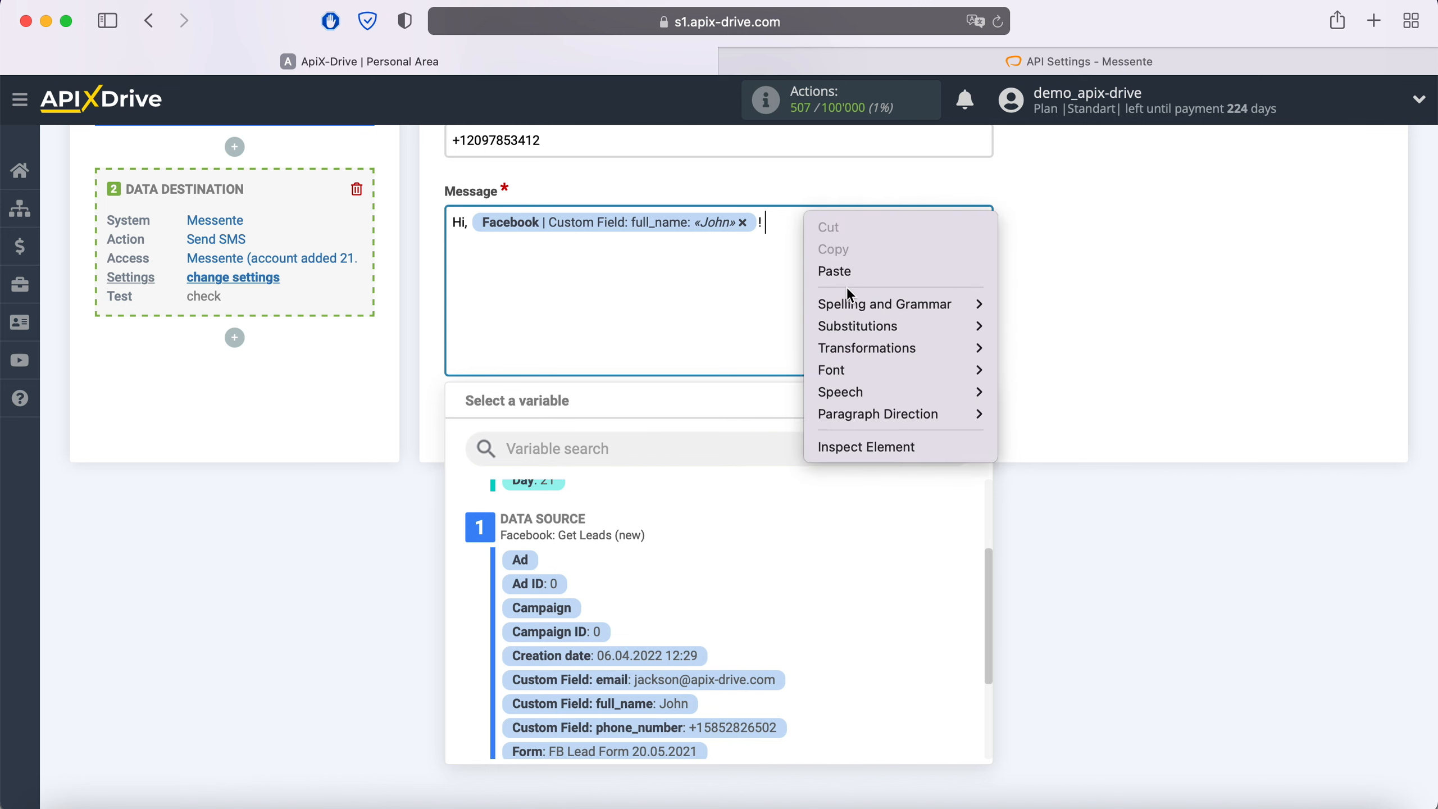
click(850, 268)
click(1083, 294)
scroll(1087, 303, up, 6)
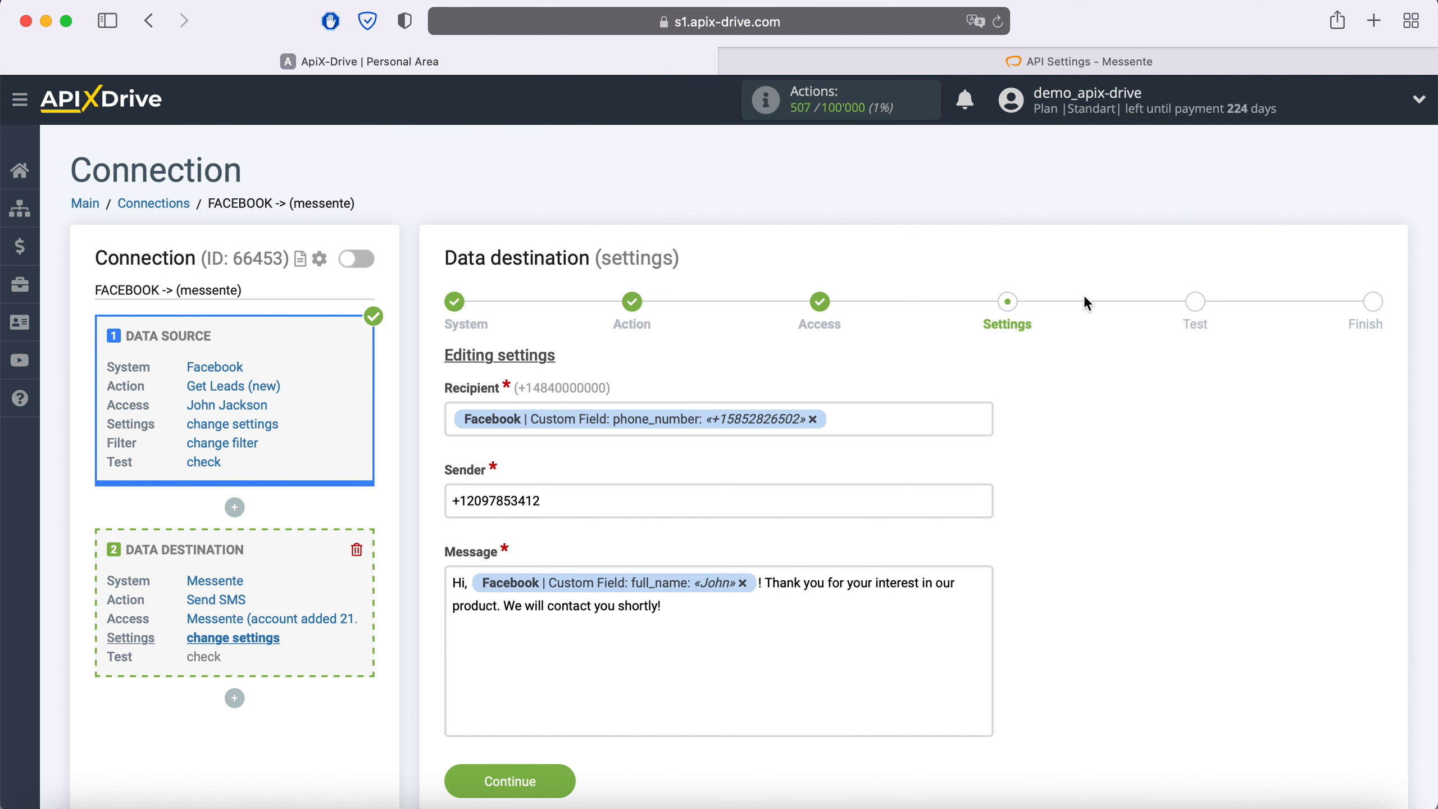
click(558, 780)
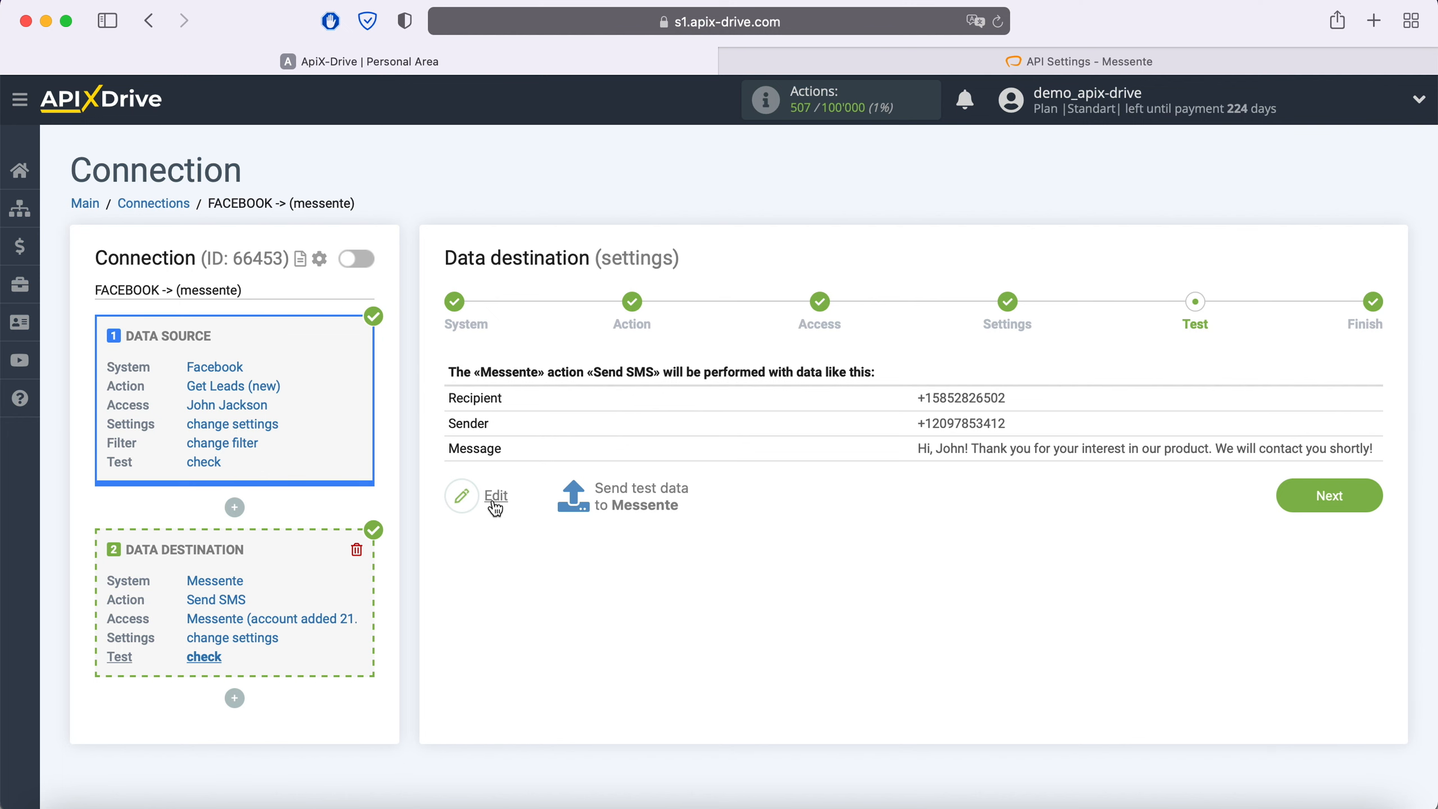
Send a test SMS to Messente, verify it in History & Statistics > SMS History, then proceed to the finish step
click(637, 491)
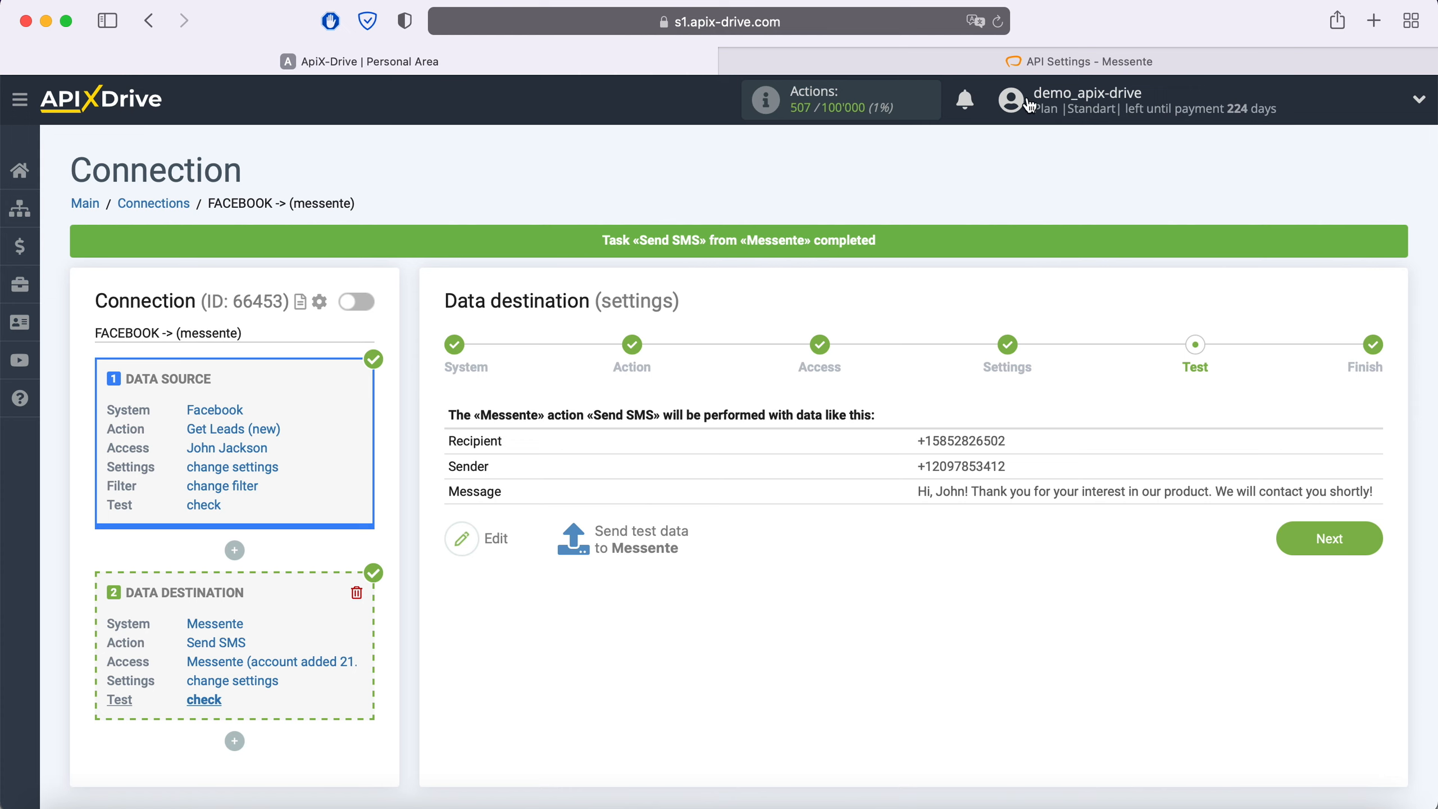
click(989, 64)
click(130, 397)
click(701, 178)
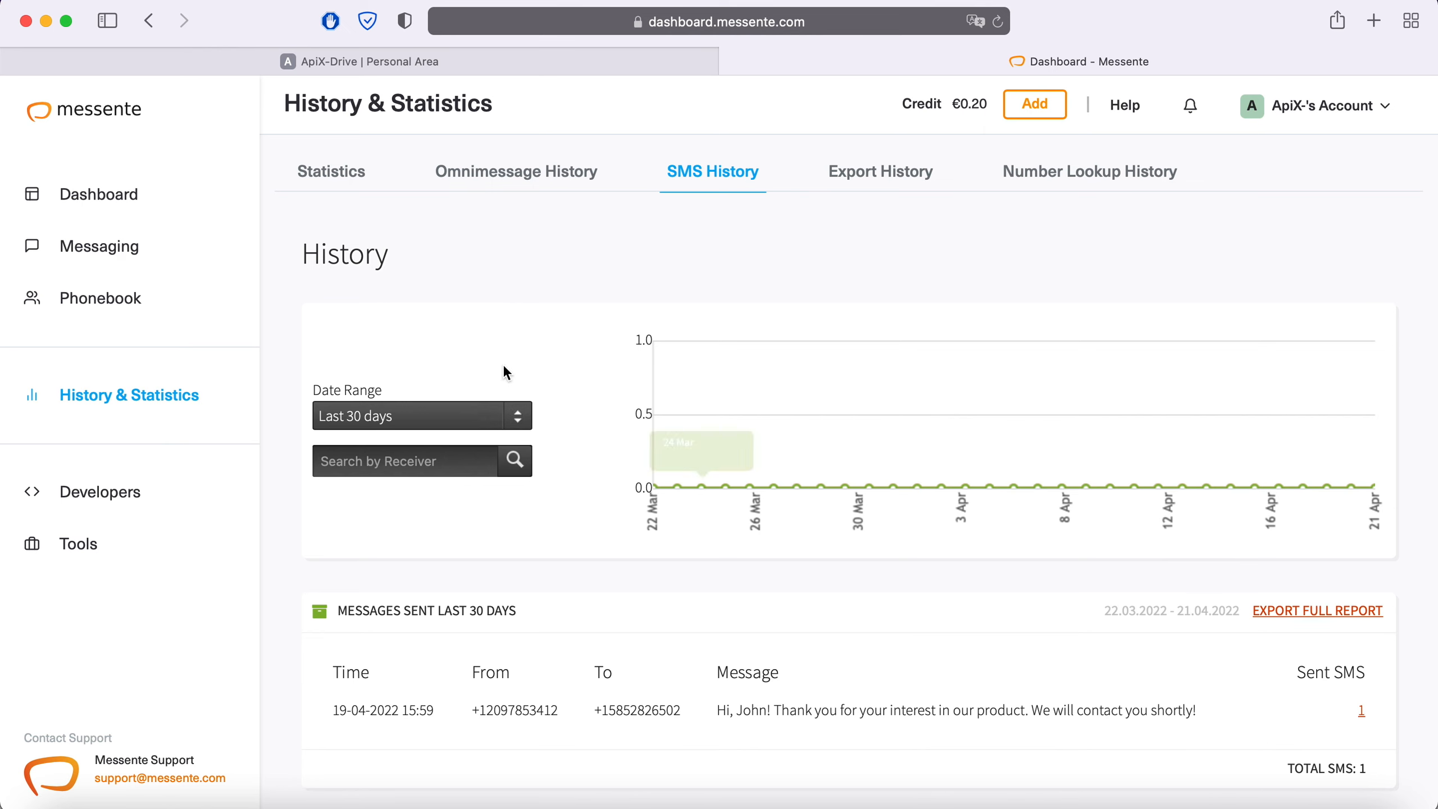
click(407, 63)
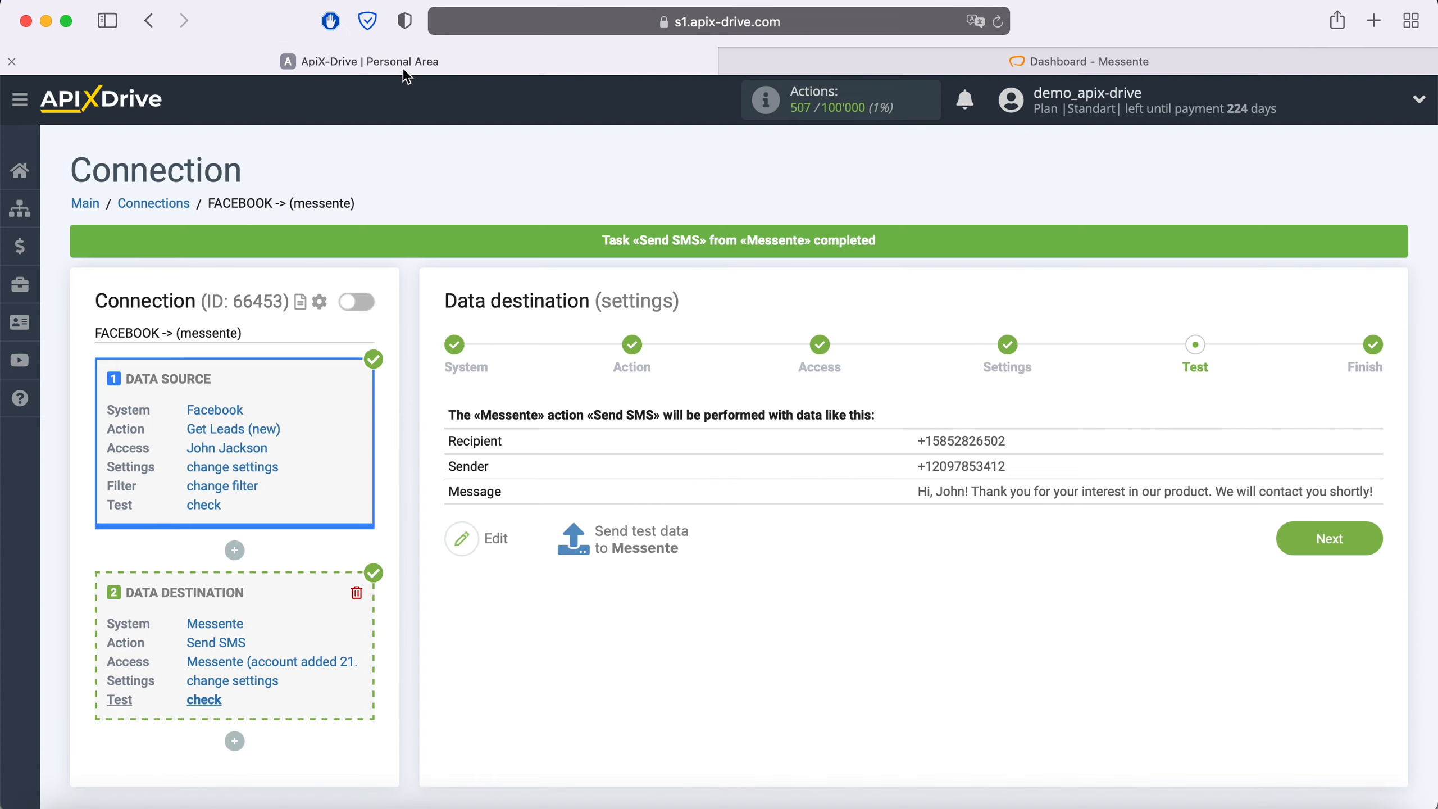
click(1371, 538)
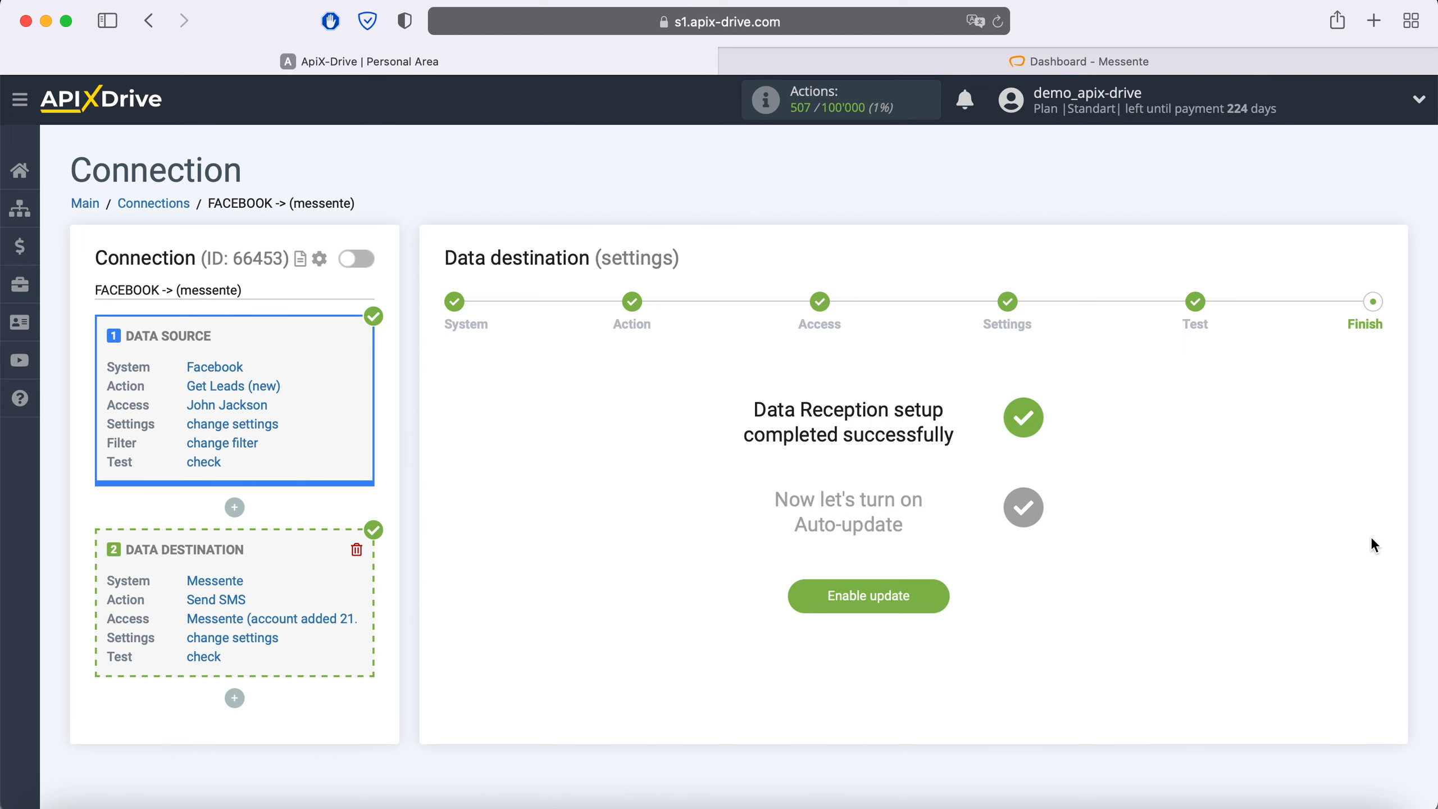
Enable auto-update on the FACEBOOK -> (messente) connection and save a 5 minutes update interval
click(937, 591)
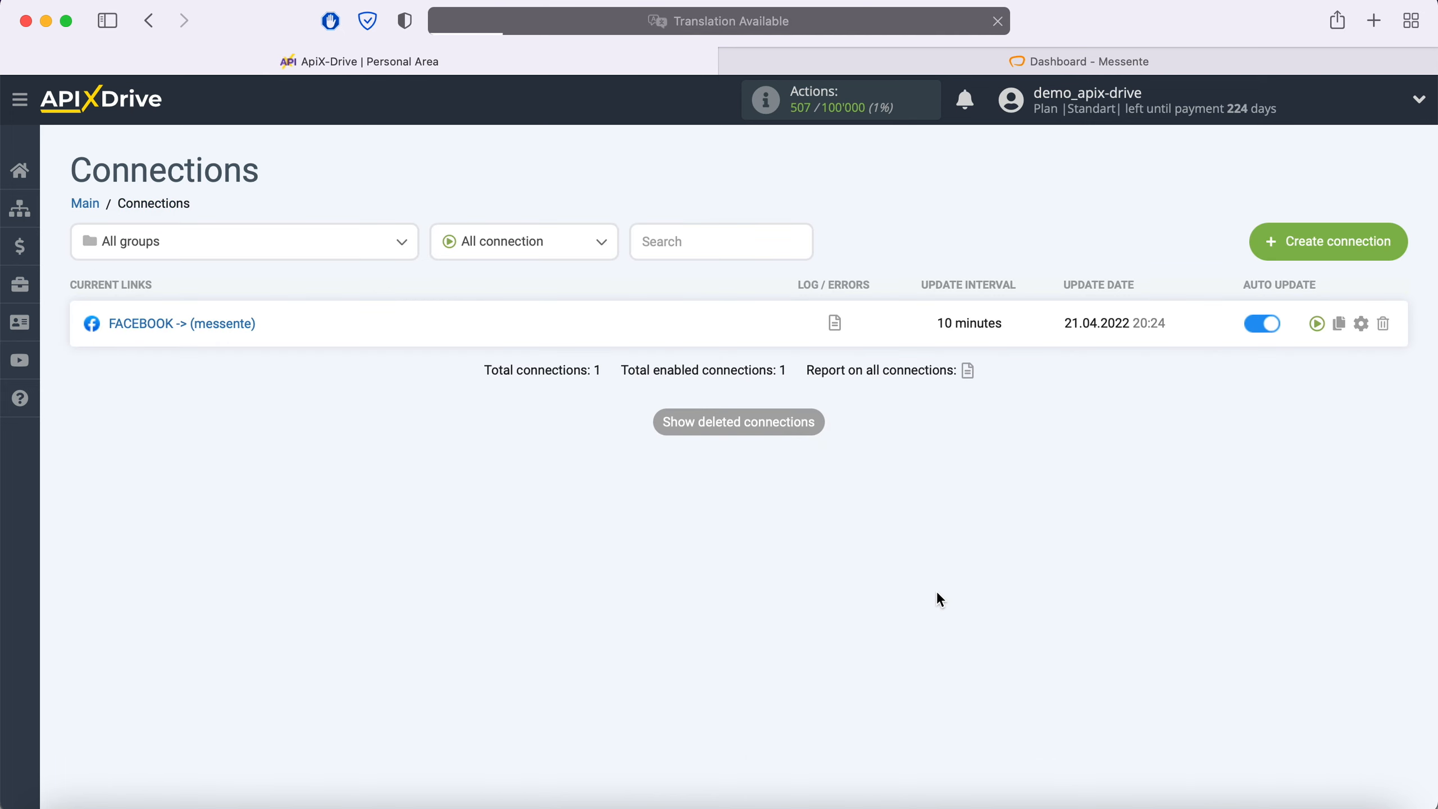
click(1362, 322)
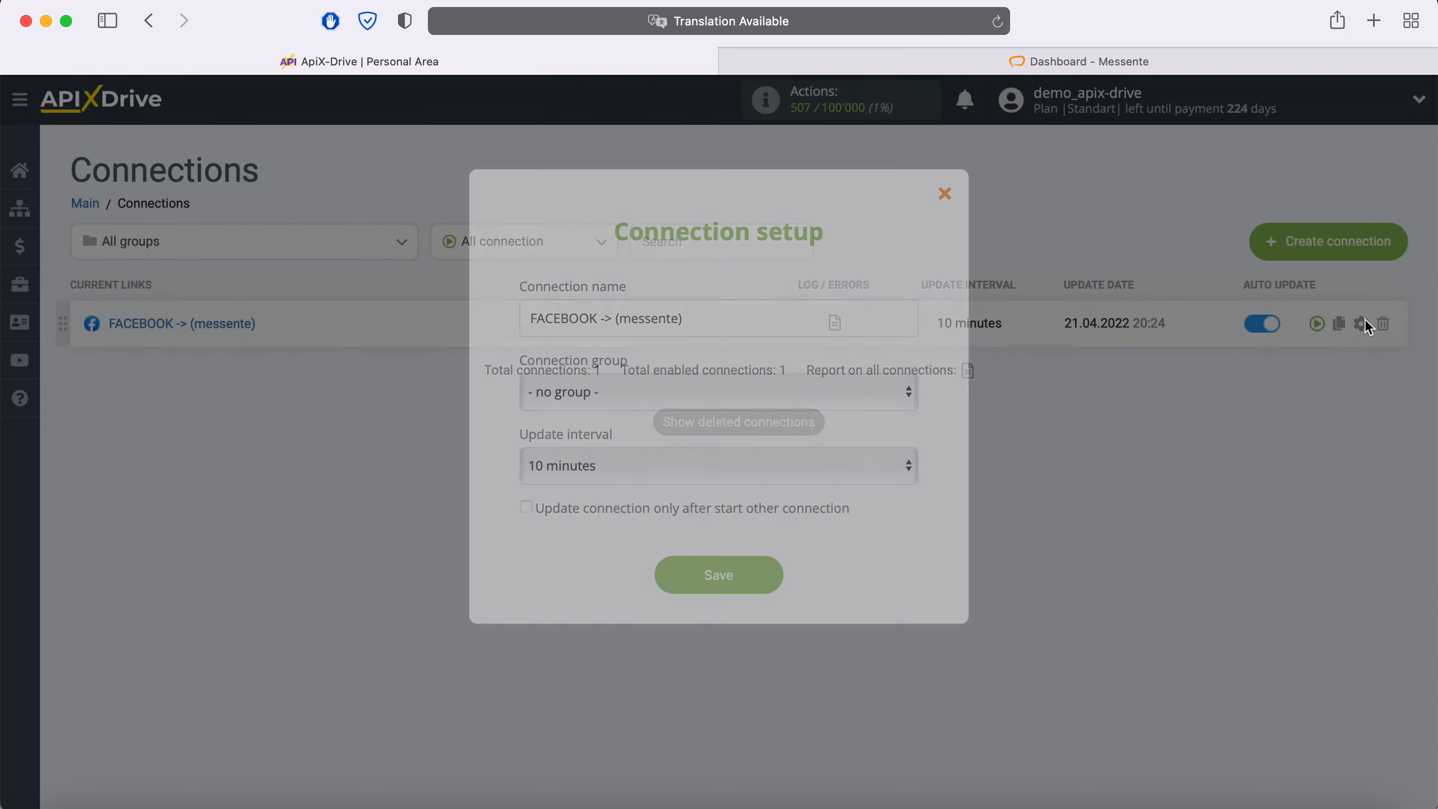
click(810, 460)
click(757, 435)
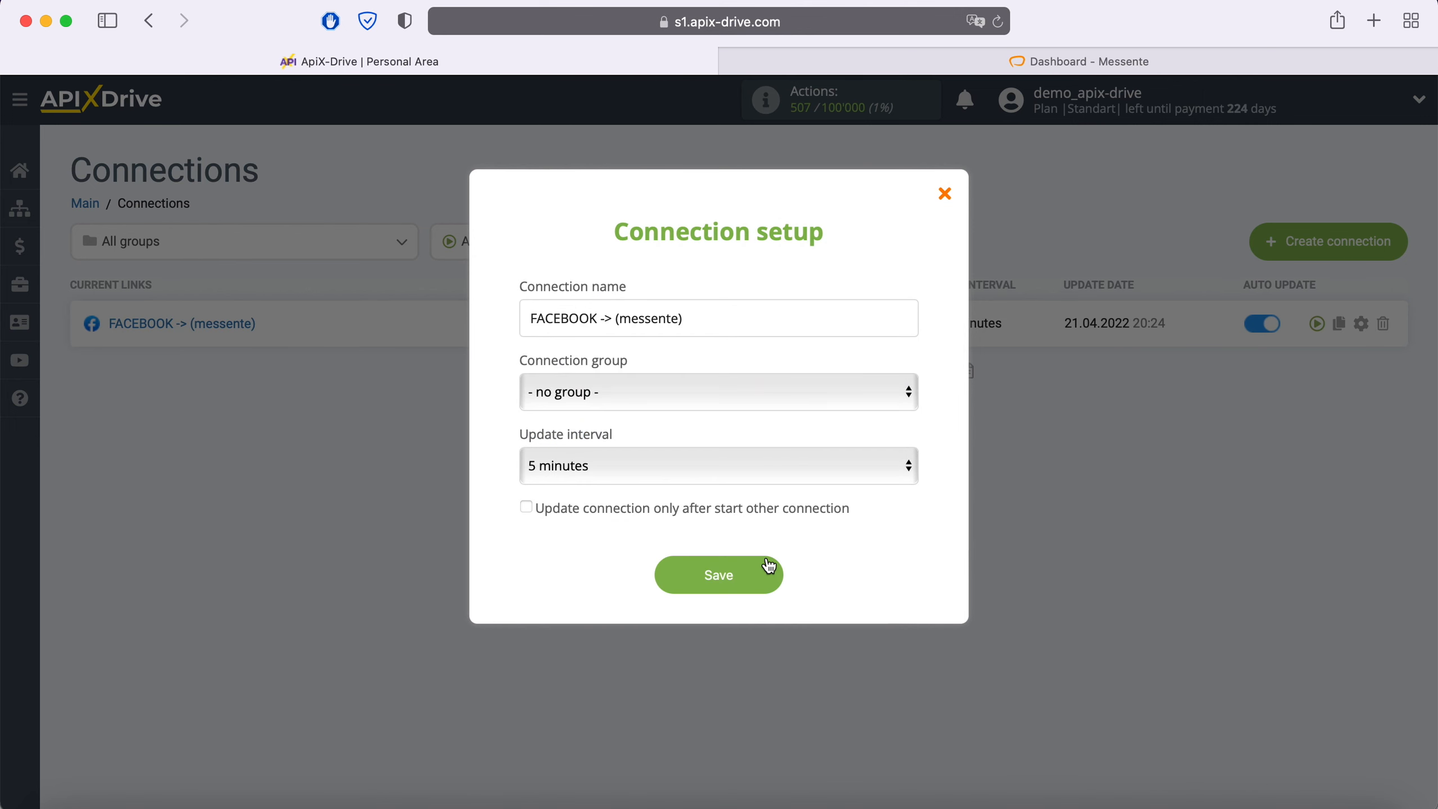
click(770, 575)
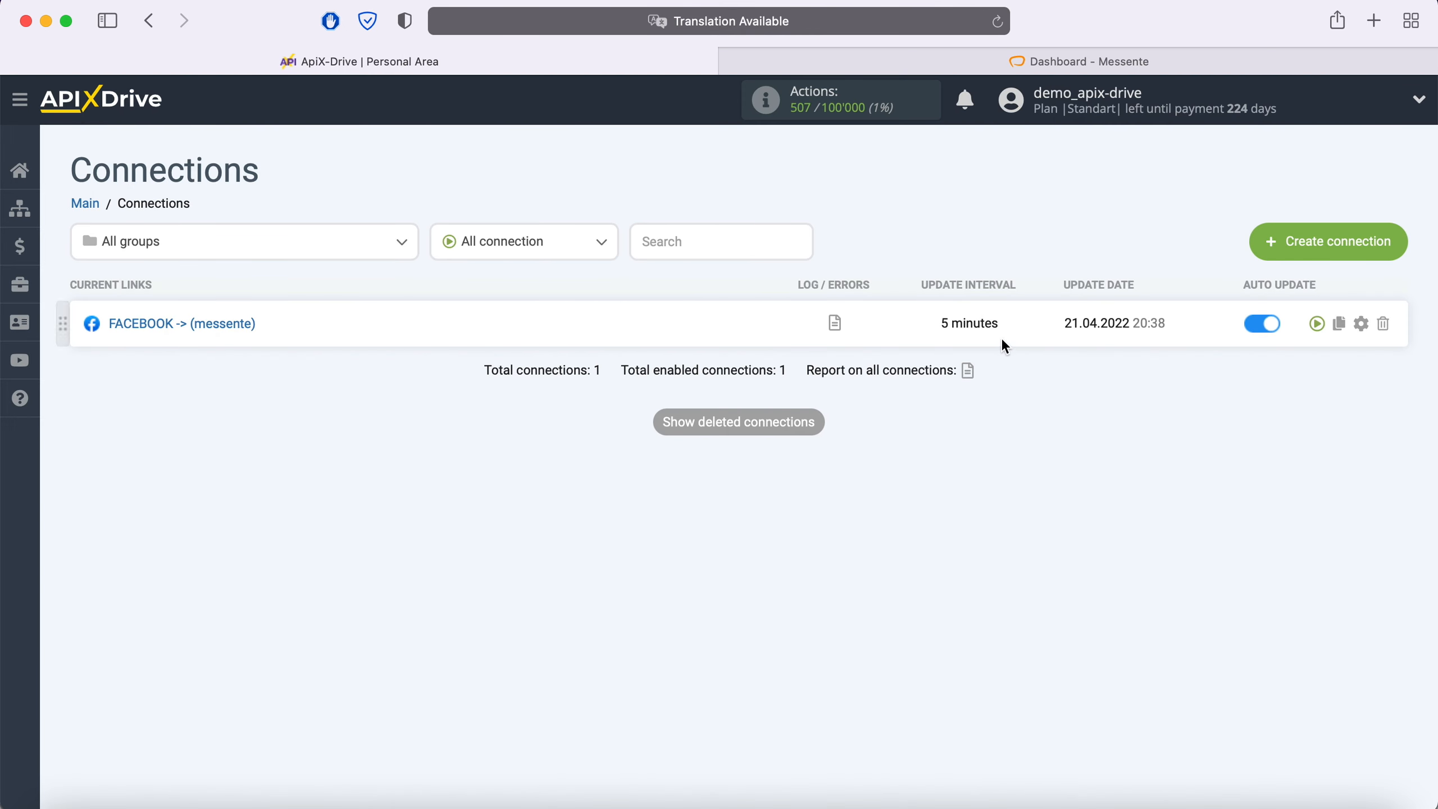